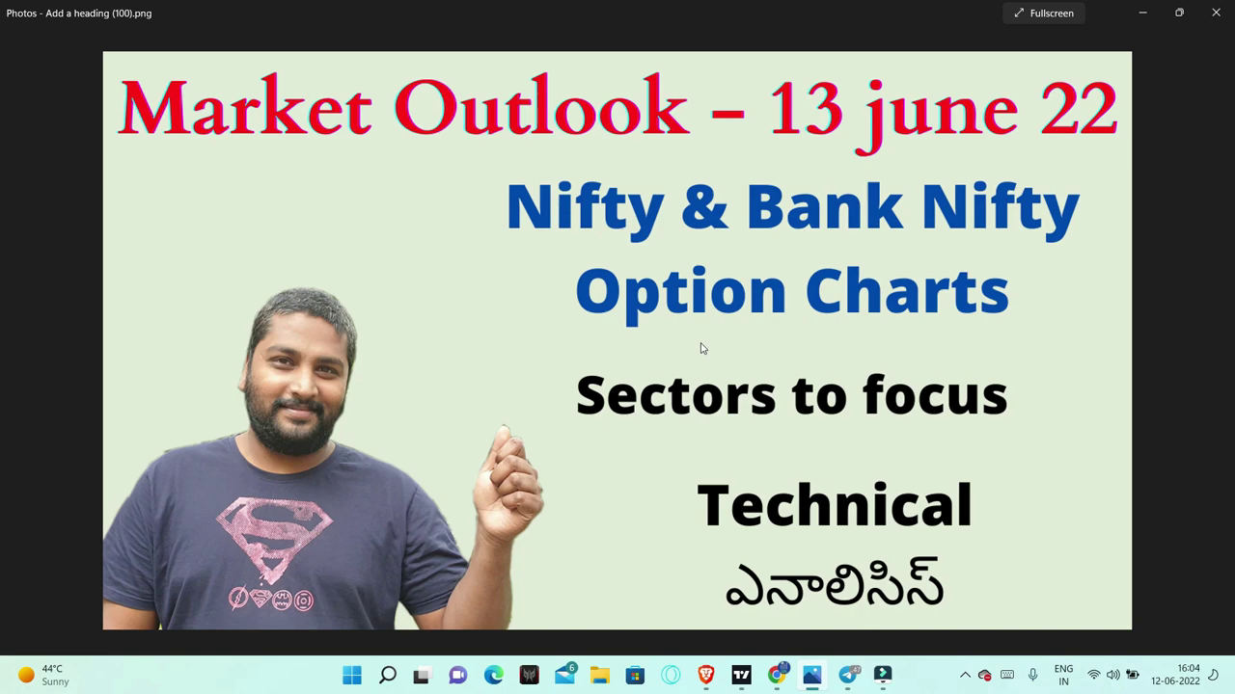
Bring up TradePoint and zoom out the NIFTY 16200 call P&F chart
left_click(706, 676)
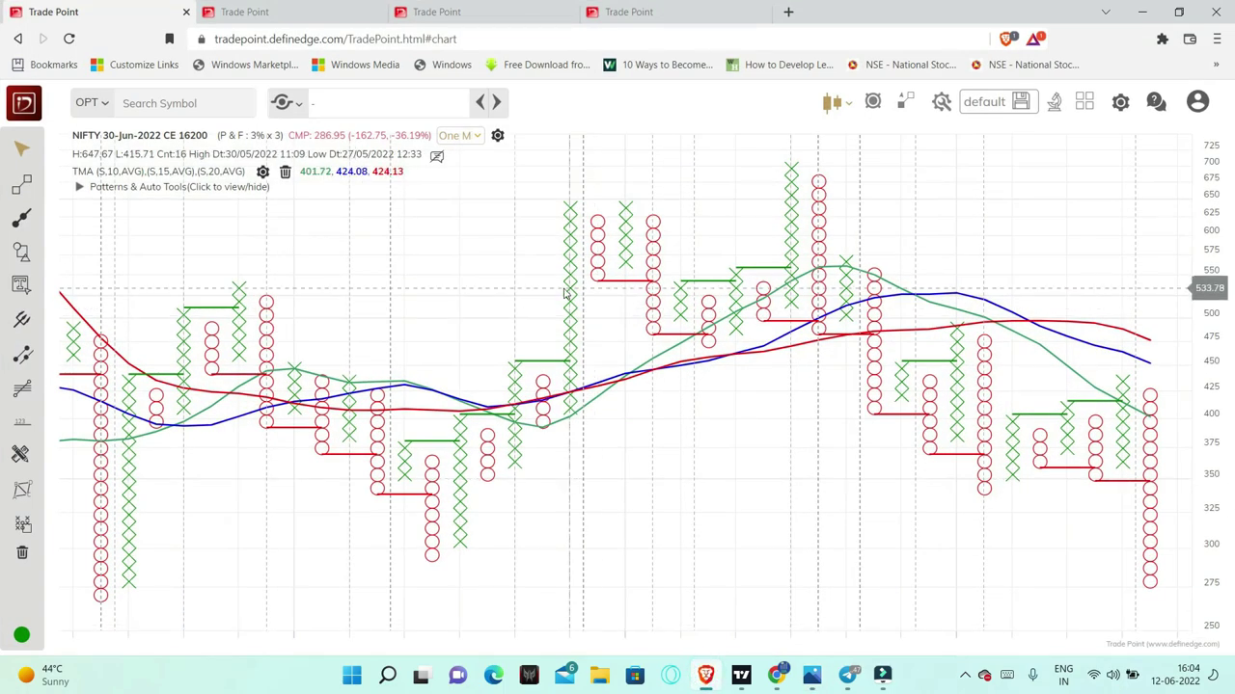
scroll(611, 295, "down", 1)
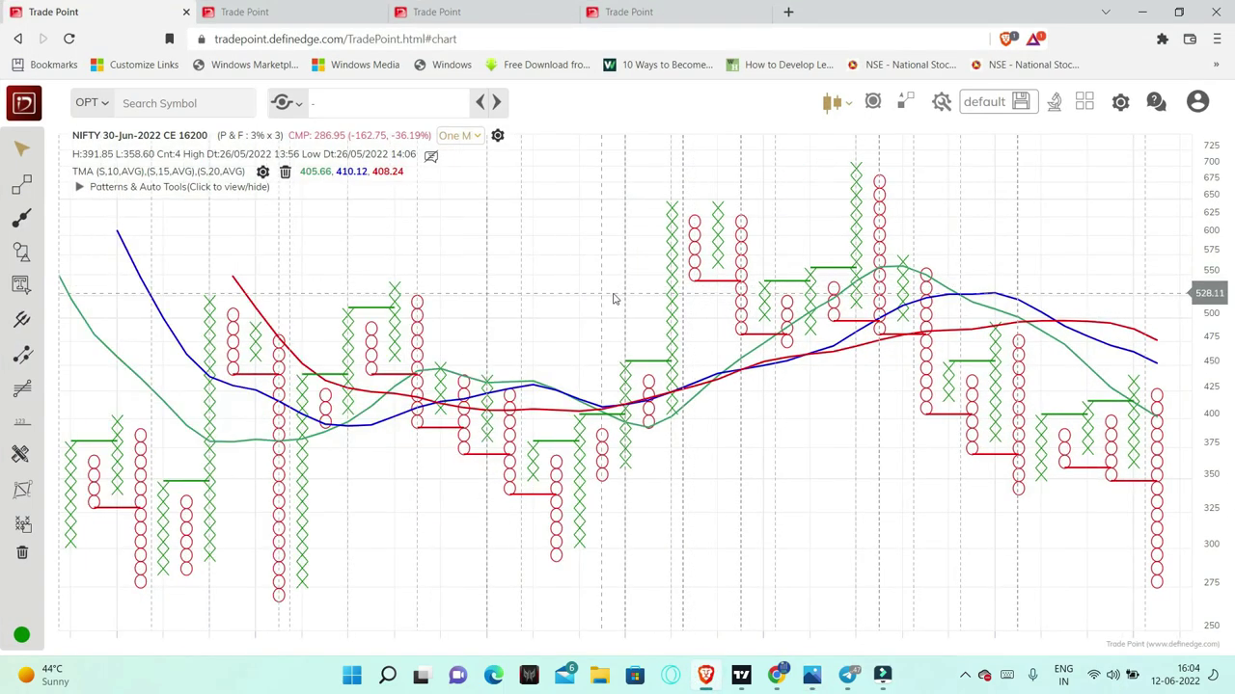
scroll(551, 309, "down", 1)
Review the NIFTY 16200 put and BANKNIFTY 34500 put and call charts, ending on NIFTY 16200 call
left_click(285, 7)
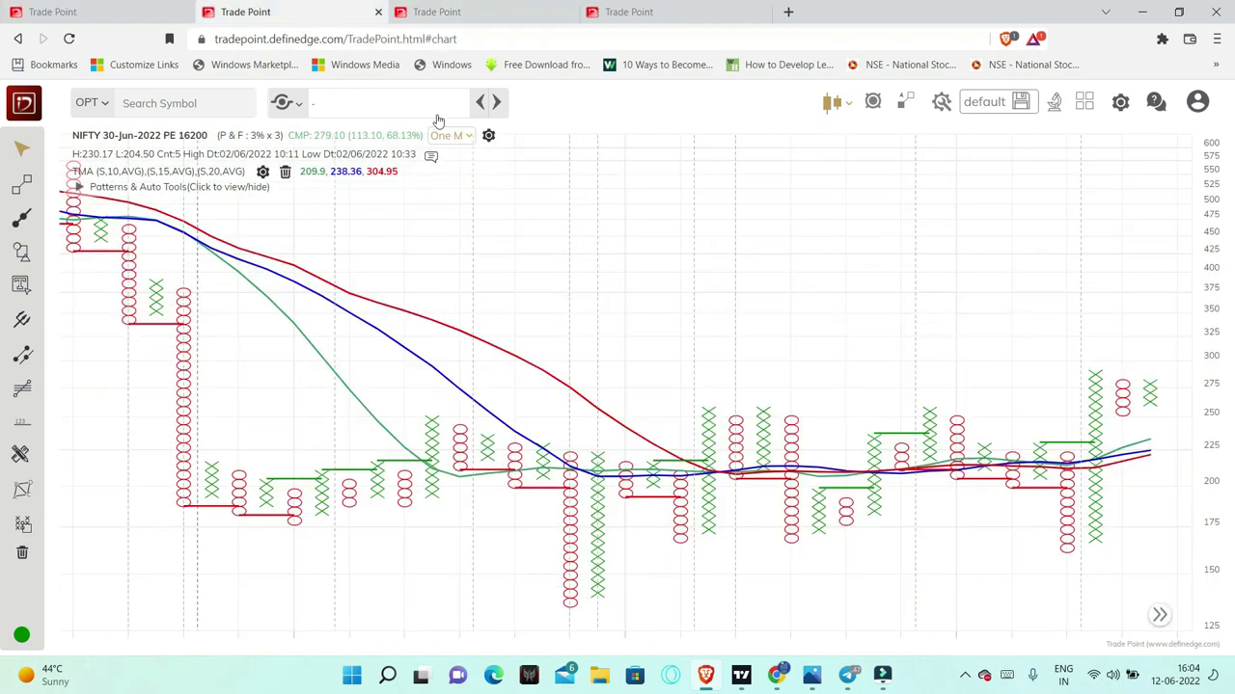
left_click(446, 8)
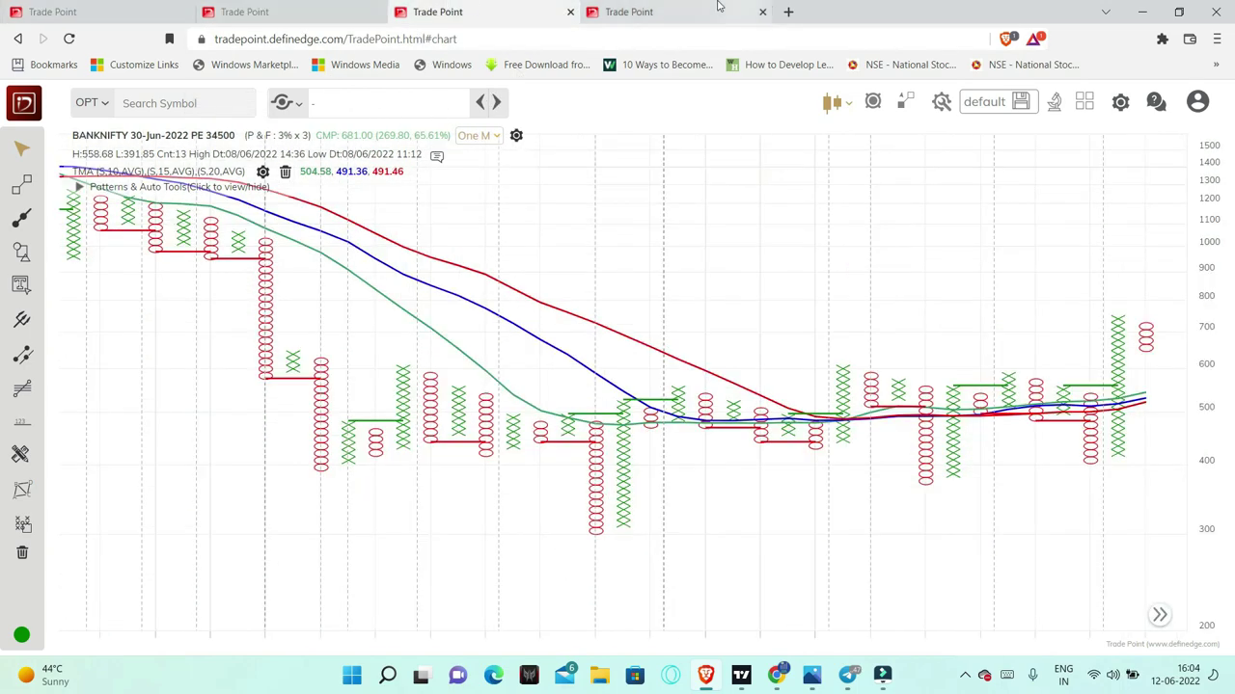
left_click(613, 8)
left_click(81, 7)
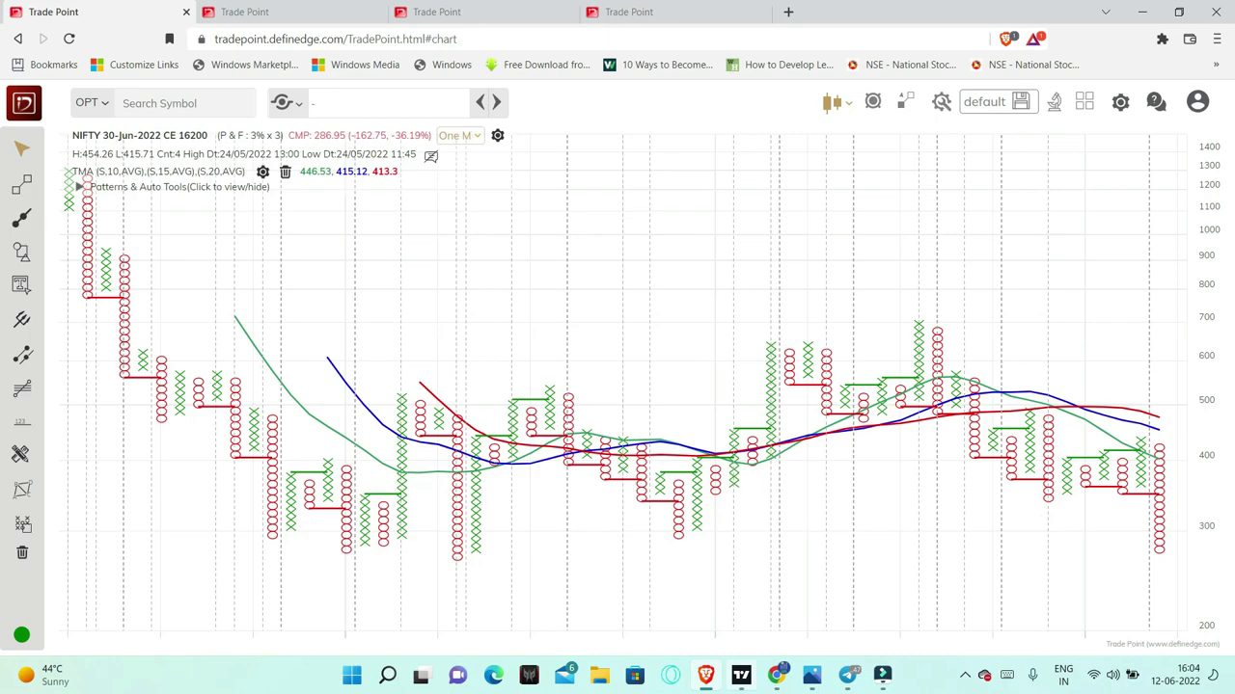
Glance at the Nifty Bank weekly chart, then show the India VIX hourly chart, closing the ads
left_click(741, 674)
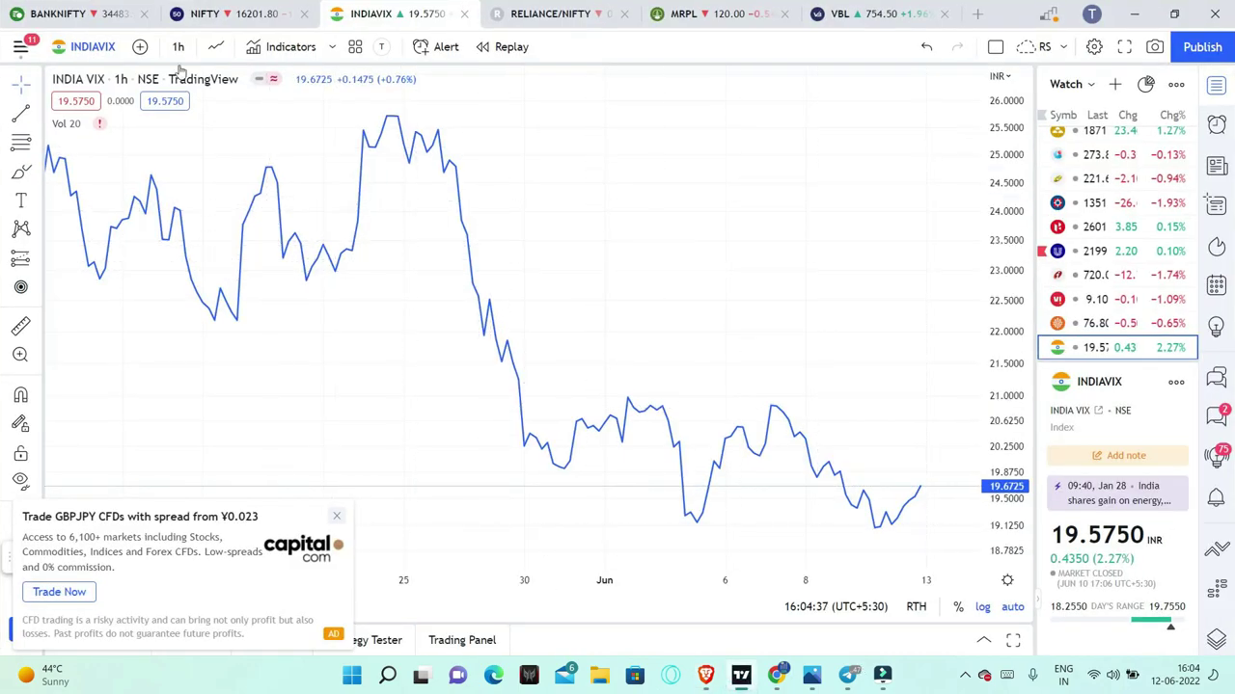
left_click(213, 10)
left_click(68, 14)
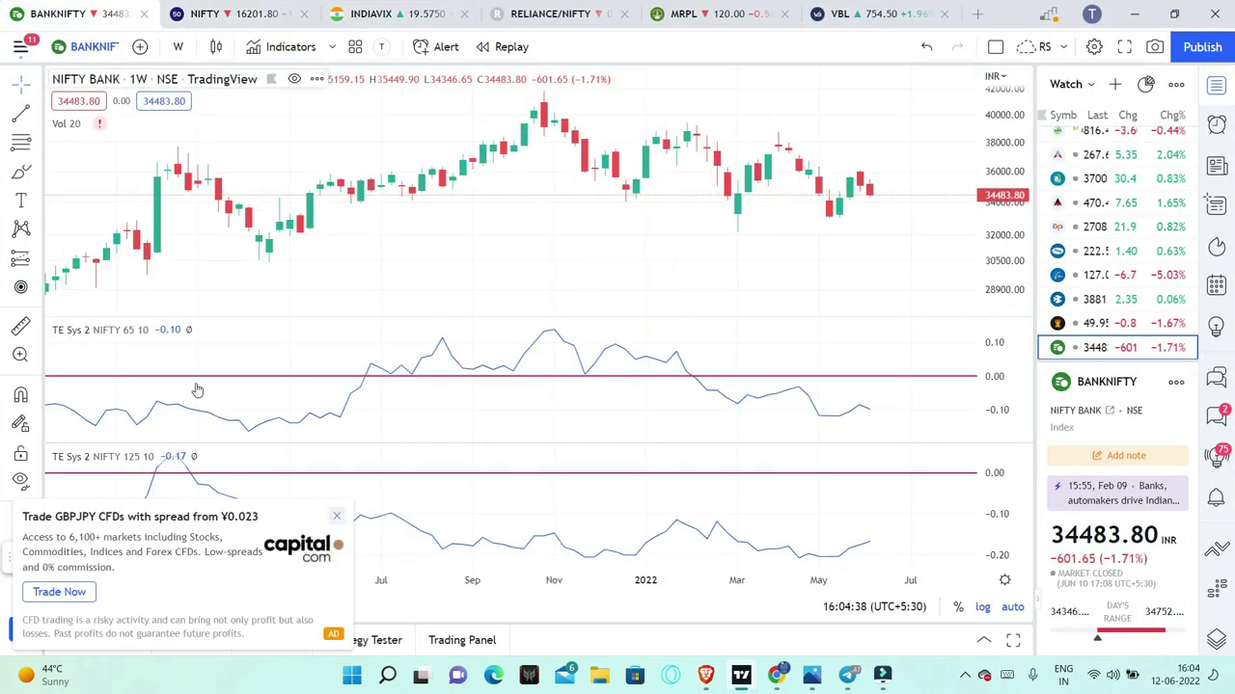
left_click(336, 519)
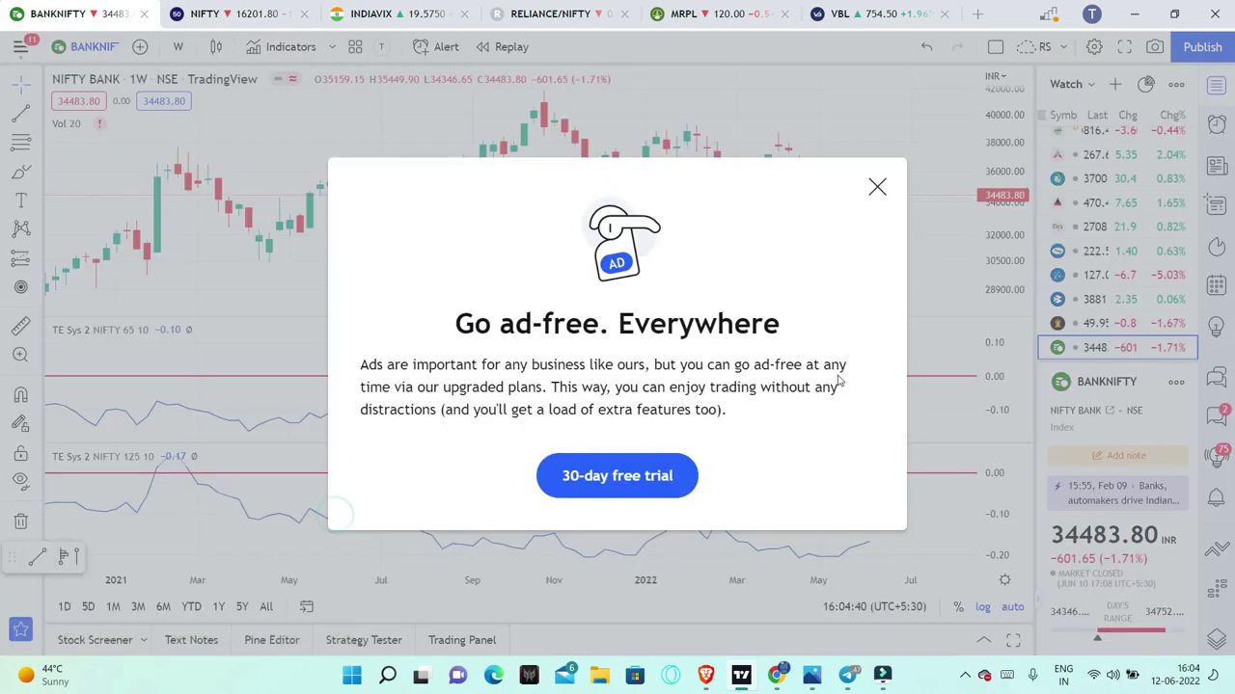
left_click(874, 189)
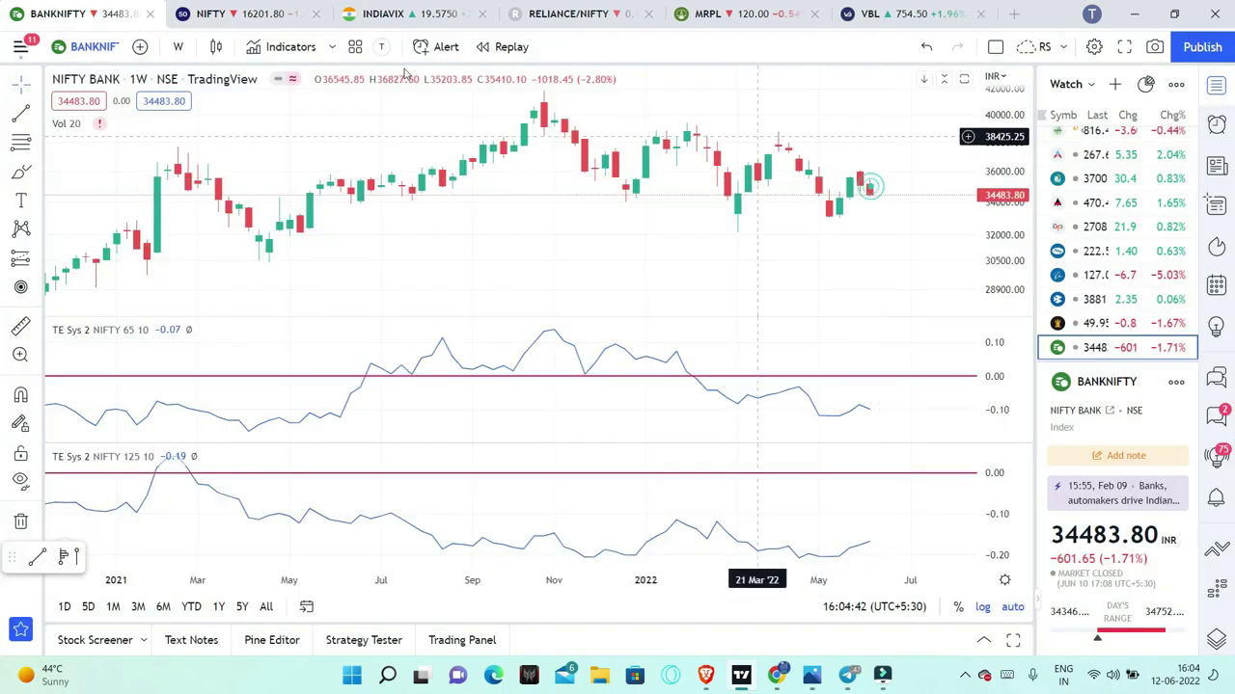
left_click(375, 14)
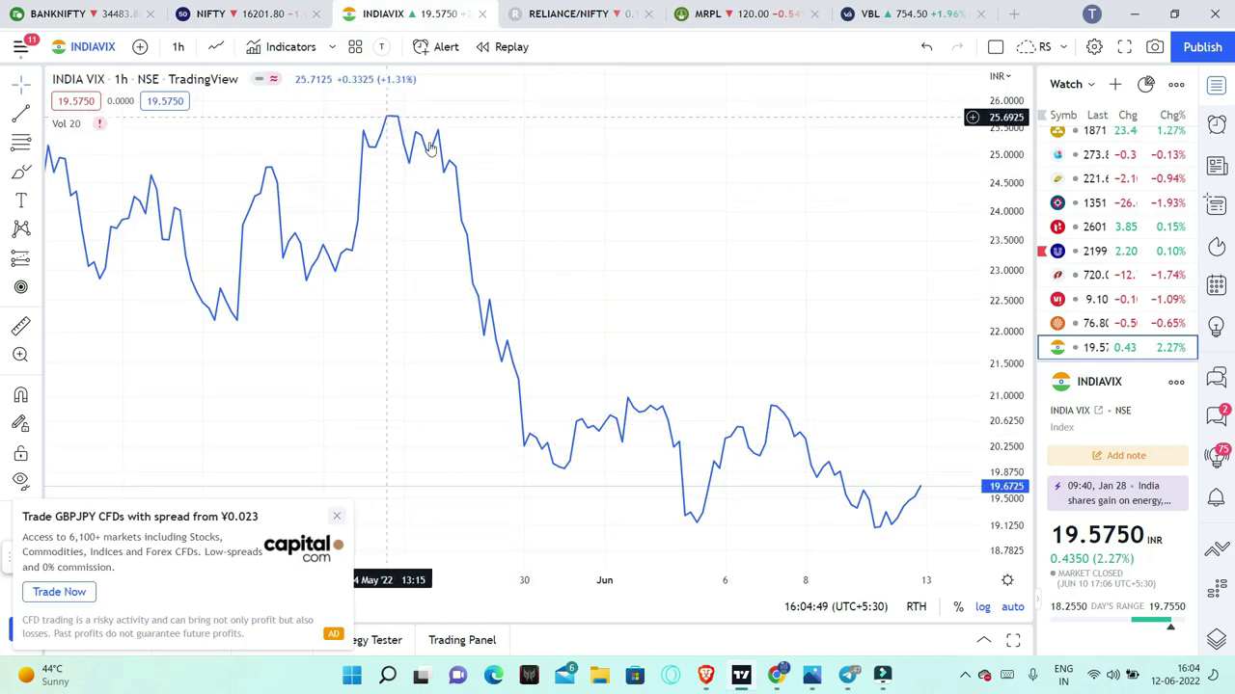
mouse_move(648, 497)
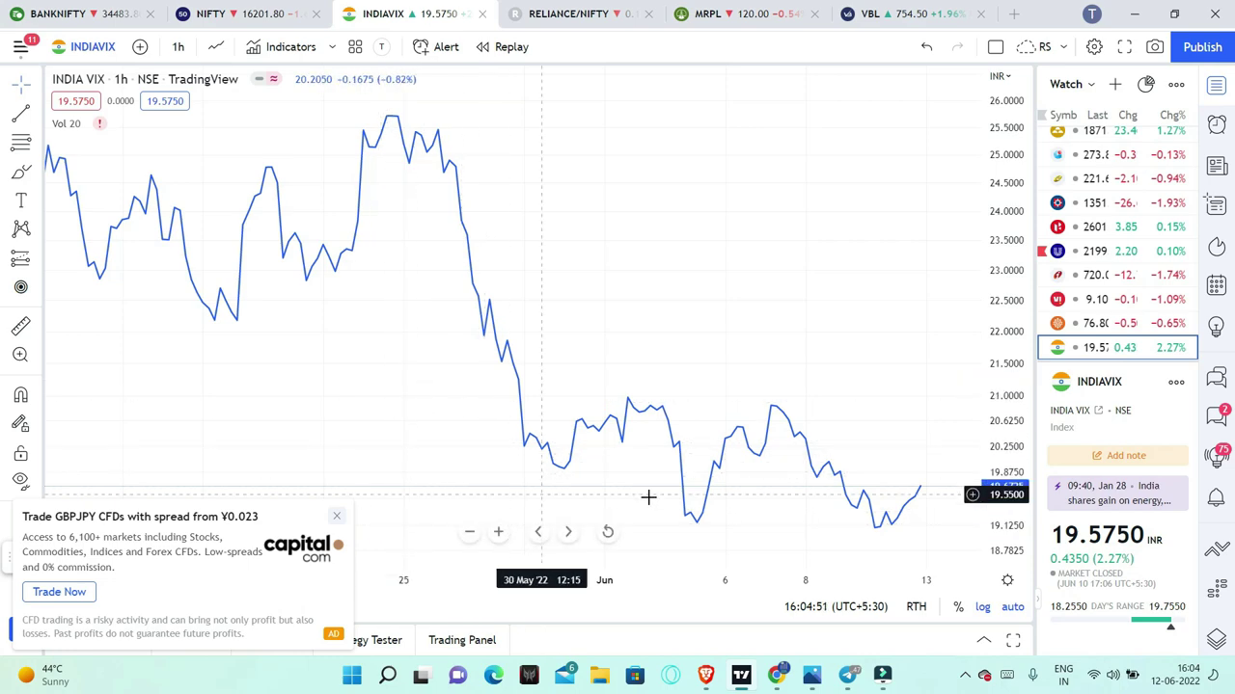
left_click(338, 518)
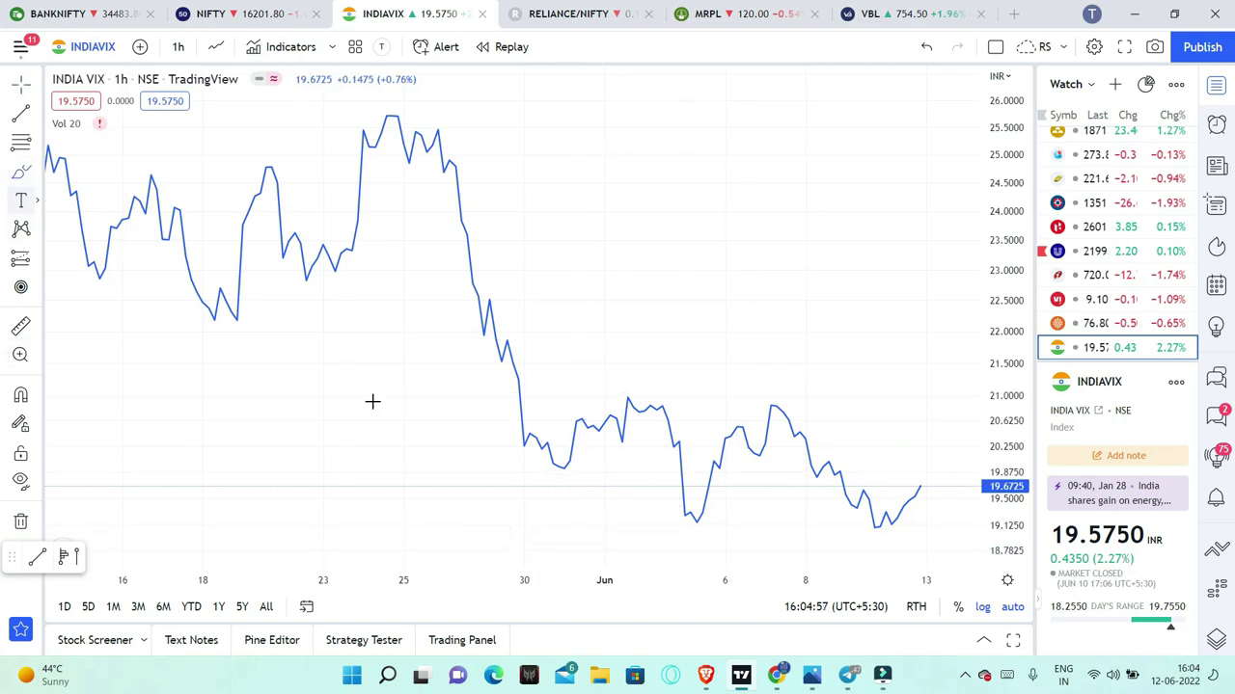
Brush a support line at India VIX lows and resistance near 21, with arrow strokes
left_click(606, 518)
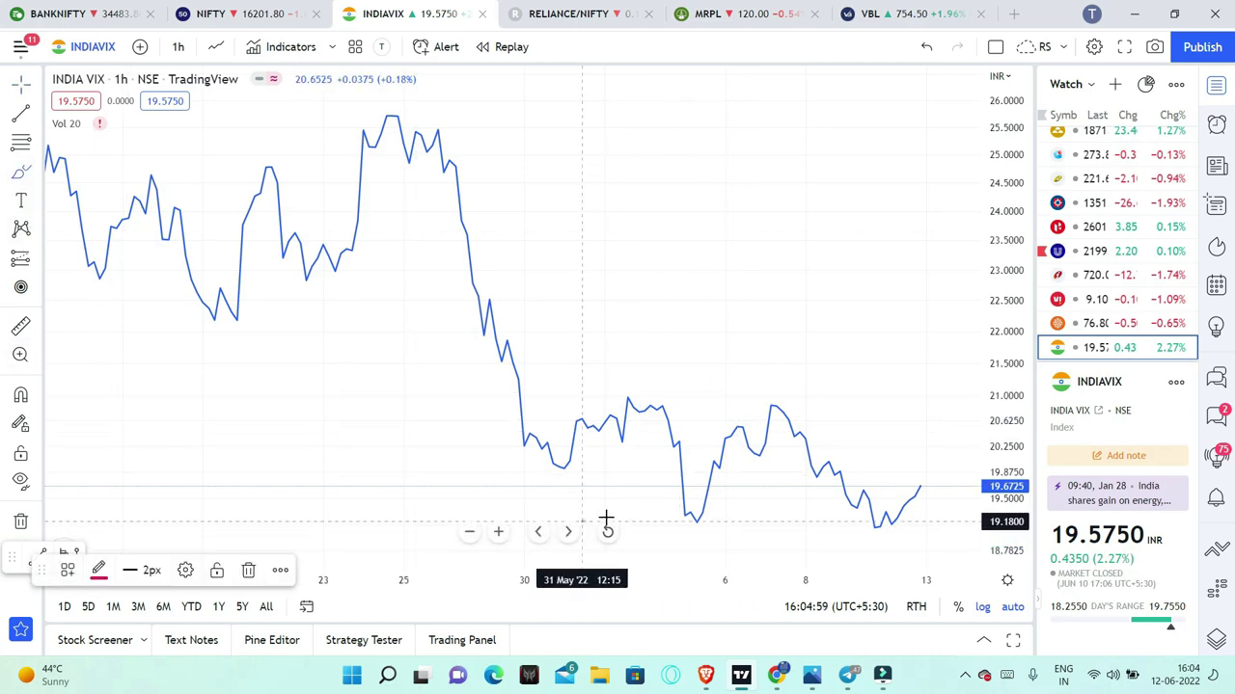
left_click_drag(586, 521, 937, 506)
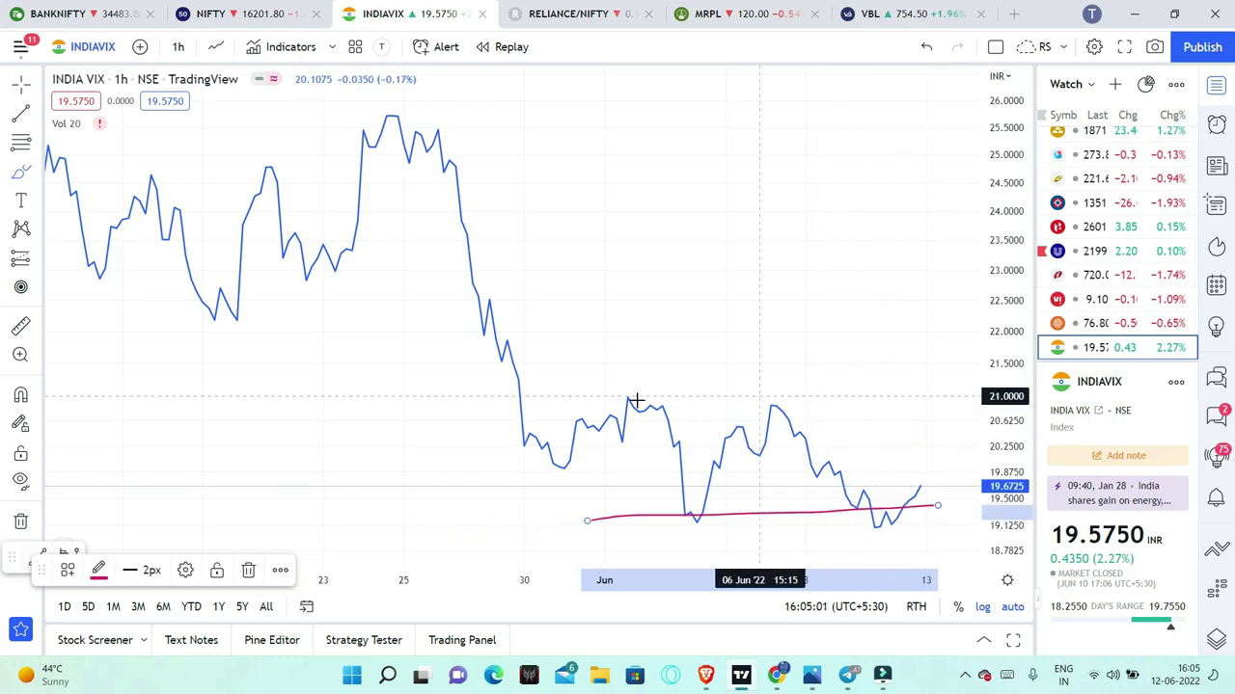
mouse_move(610, 399)
left_mouse_down()
mouse_move(967, 395)
mouse_move(922, 382)
mouse_move(943, 384)
left_mouse_up()
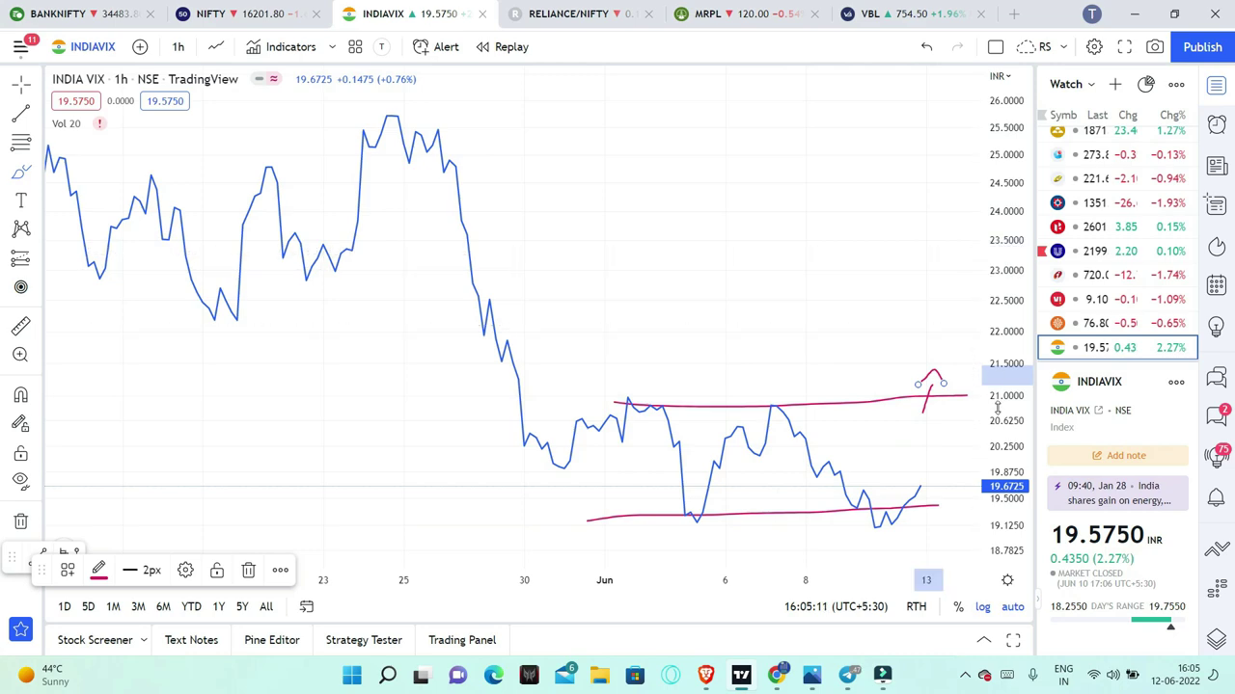
mouse_move(840, 319)
left_mouse_down()
mouse_move(872, 378)
mouse_move(885, 355)
left_mouse_up()
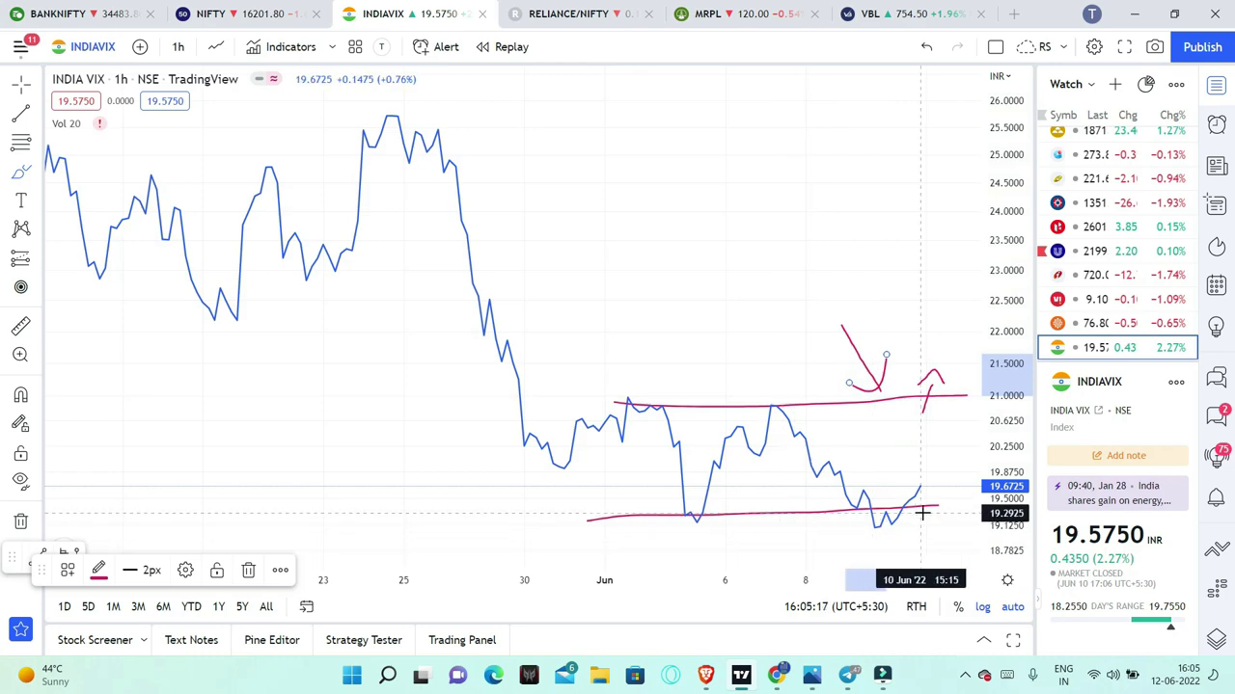
left_click_drag(914, 546, 966, 508)
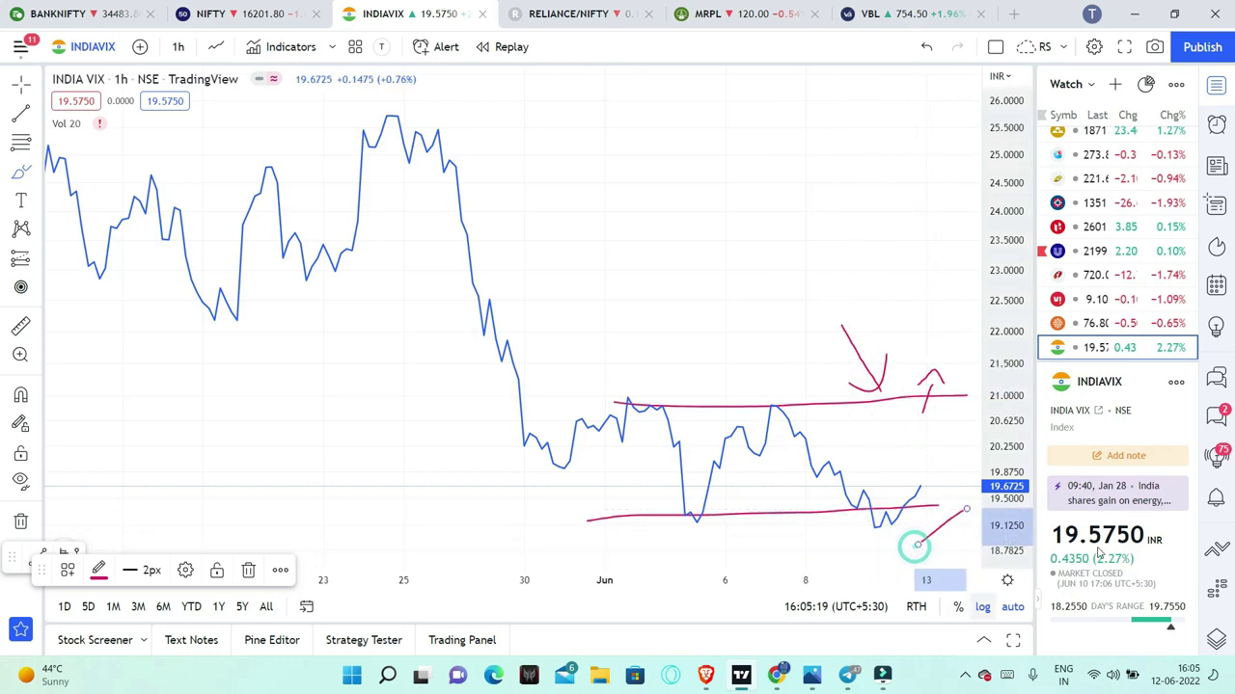
left_click(231, 13)
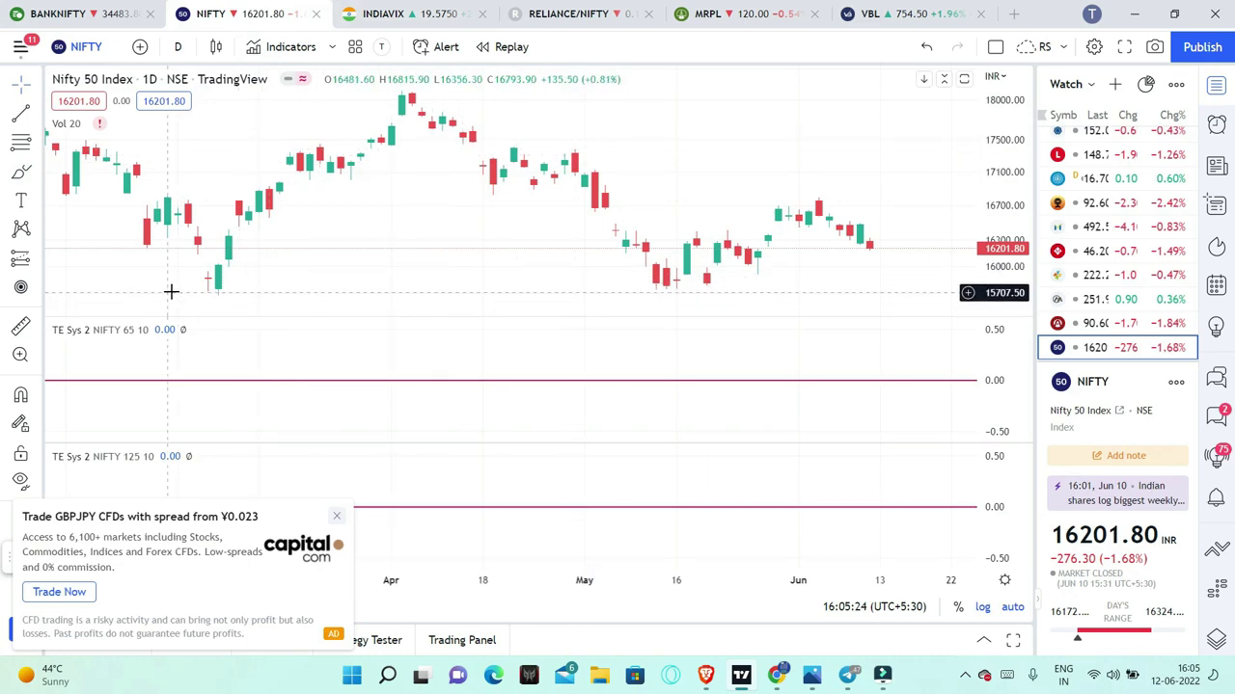
Draw a horizontal support line near 15700 on the Nifty 50 daily chart
left_click_drag(171, 292, 344, 295)
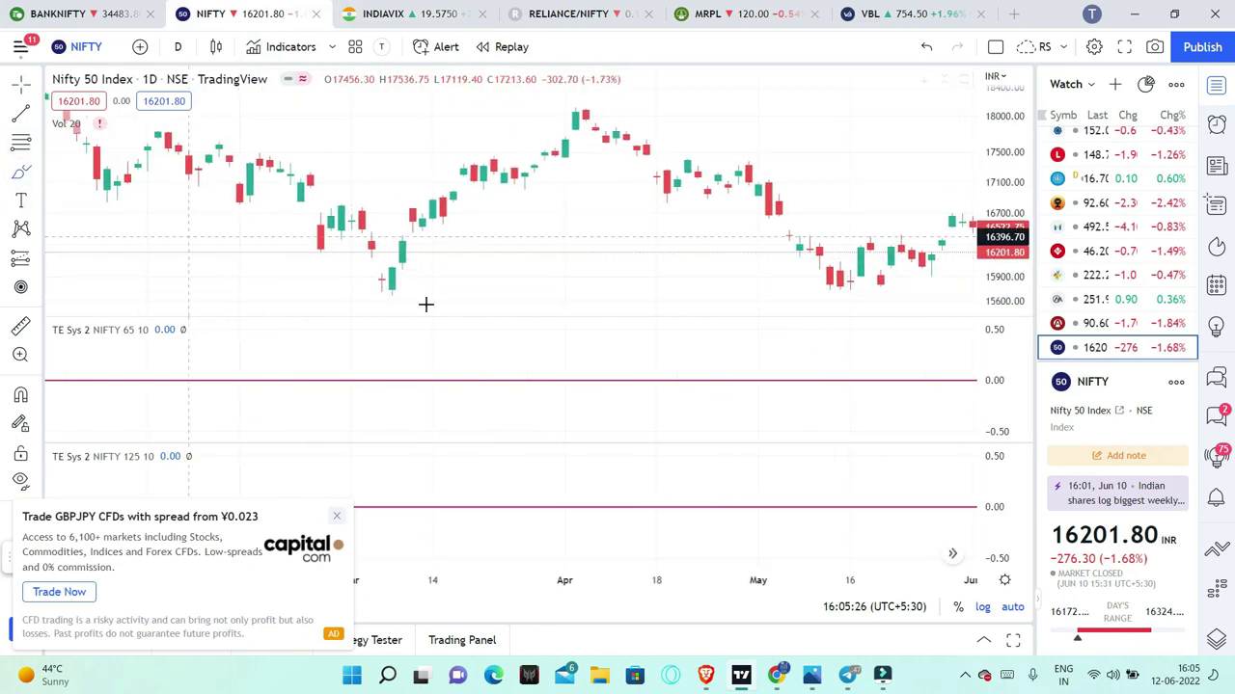
left_click(251, 295)
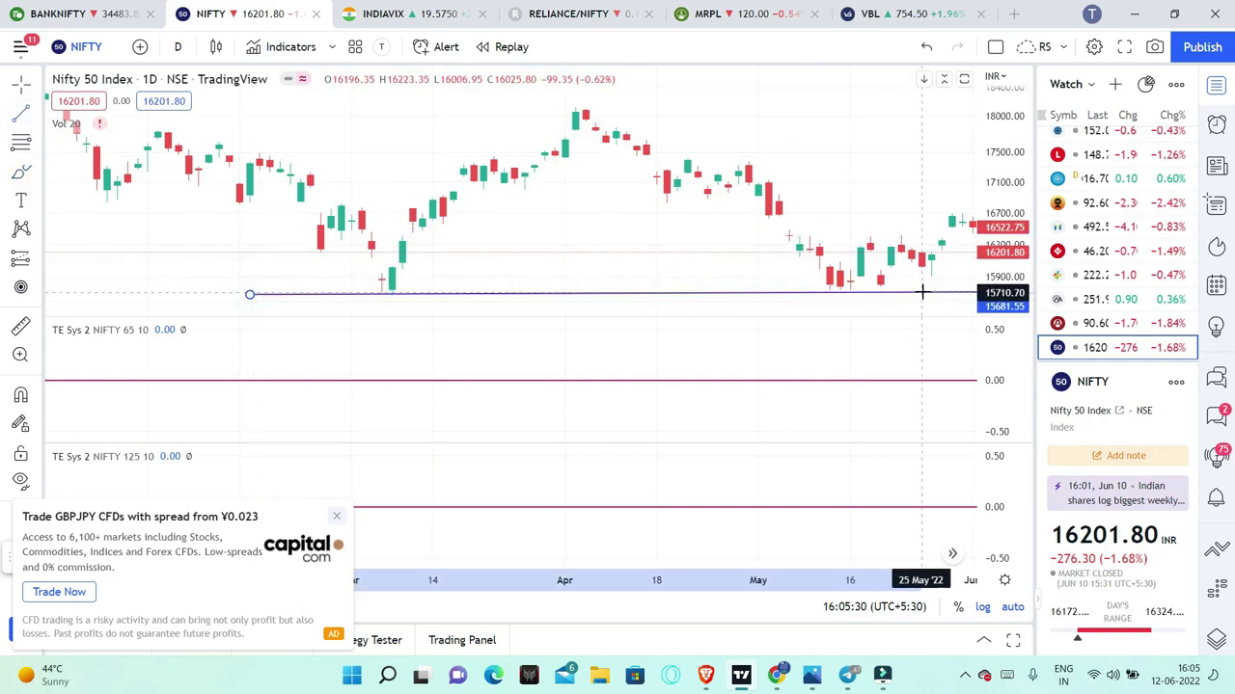
left_click(922, 294)
left_click_drag(622, 337, 441, 355)
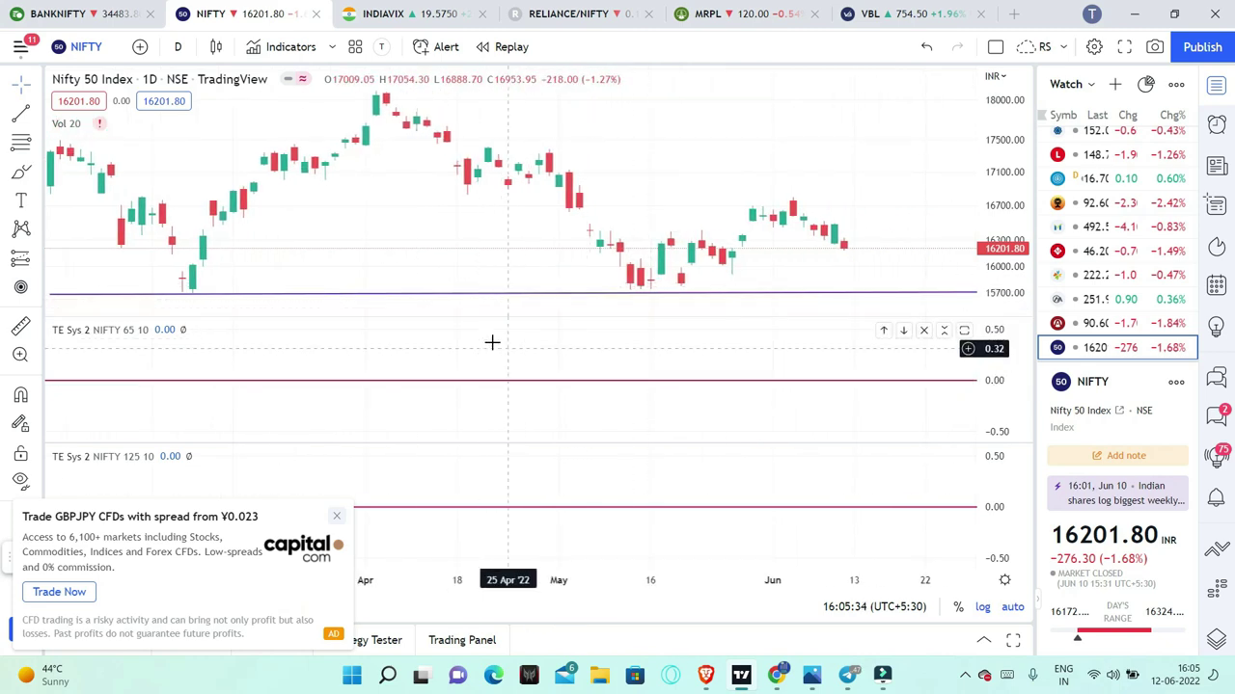
Measure the 3.24% drop from the latest close to the support line with Price Range
left_click(39, 258)
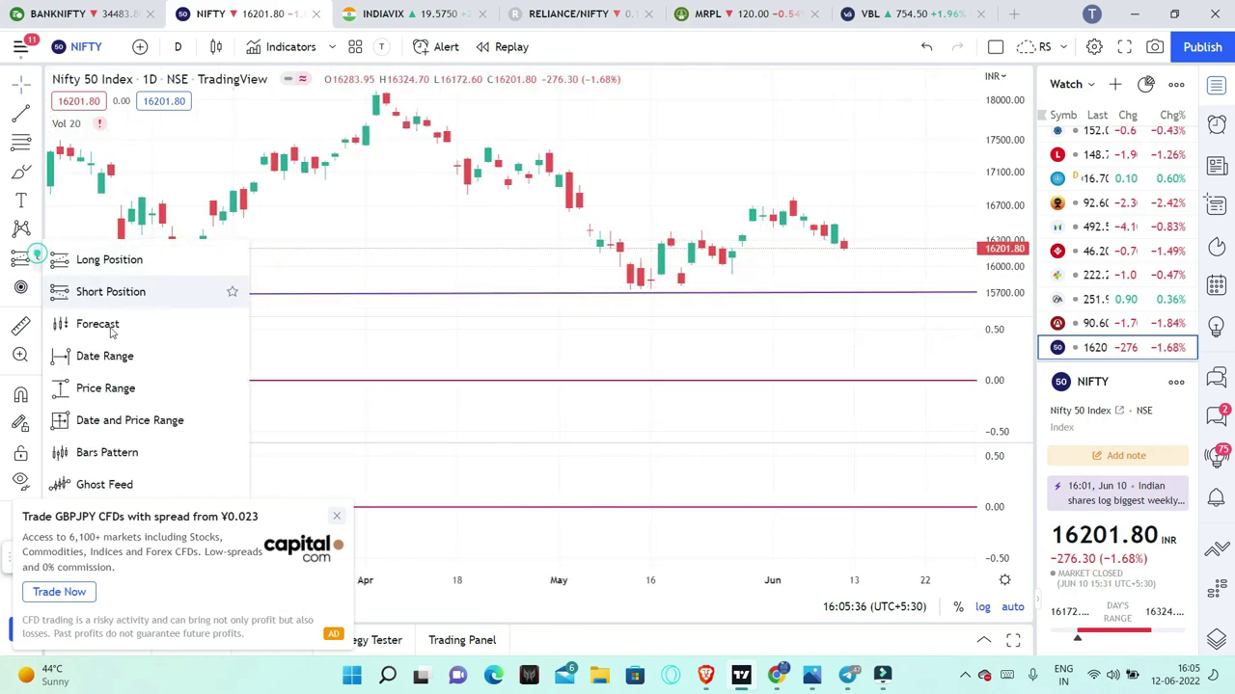
left_click(123, 385)
left_click(782, 249)
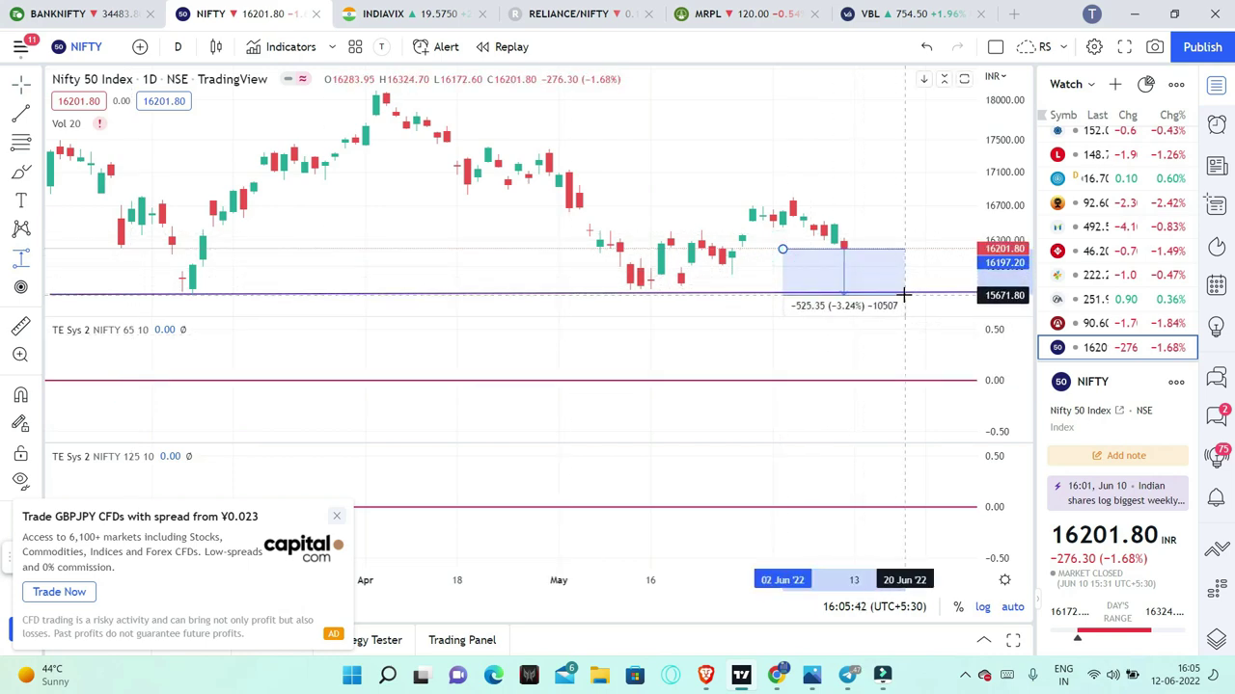
left_click(904, 294)
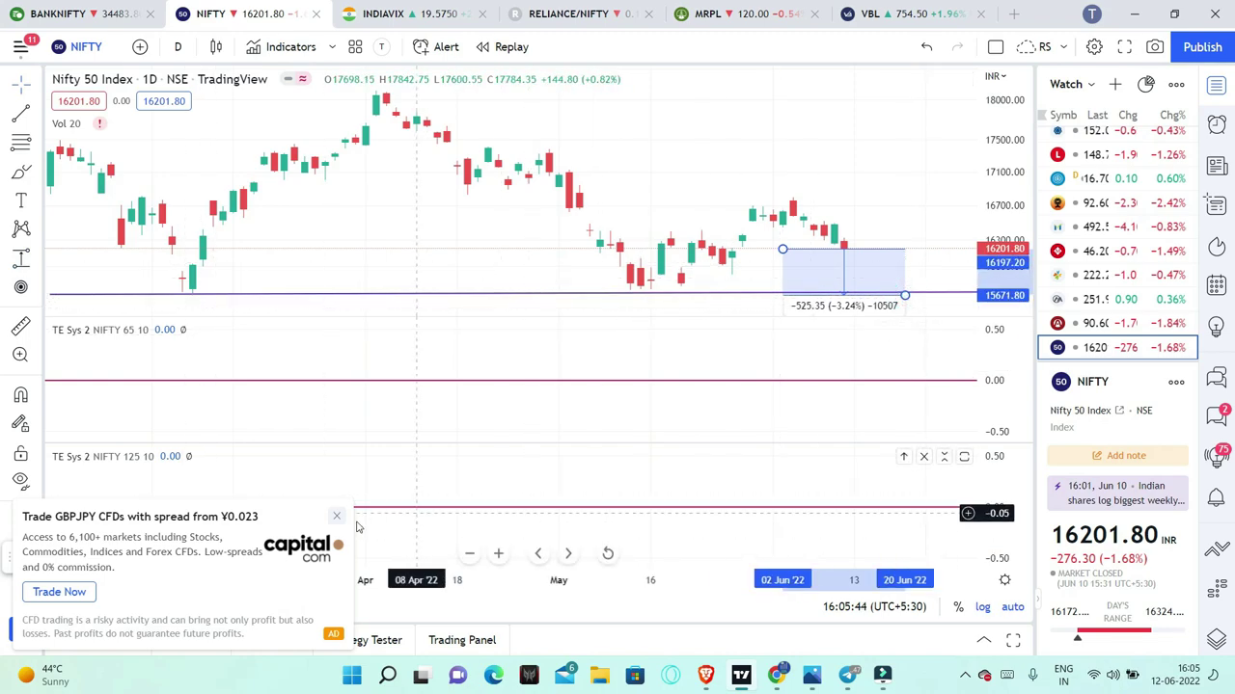
left_click(337, 516)
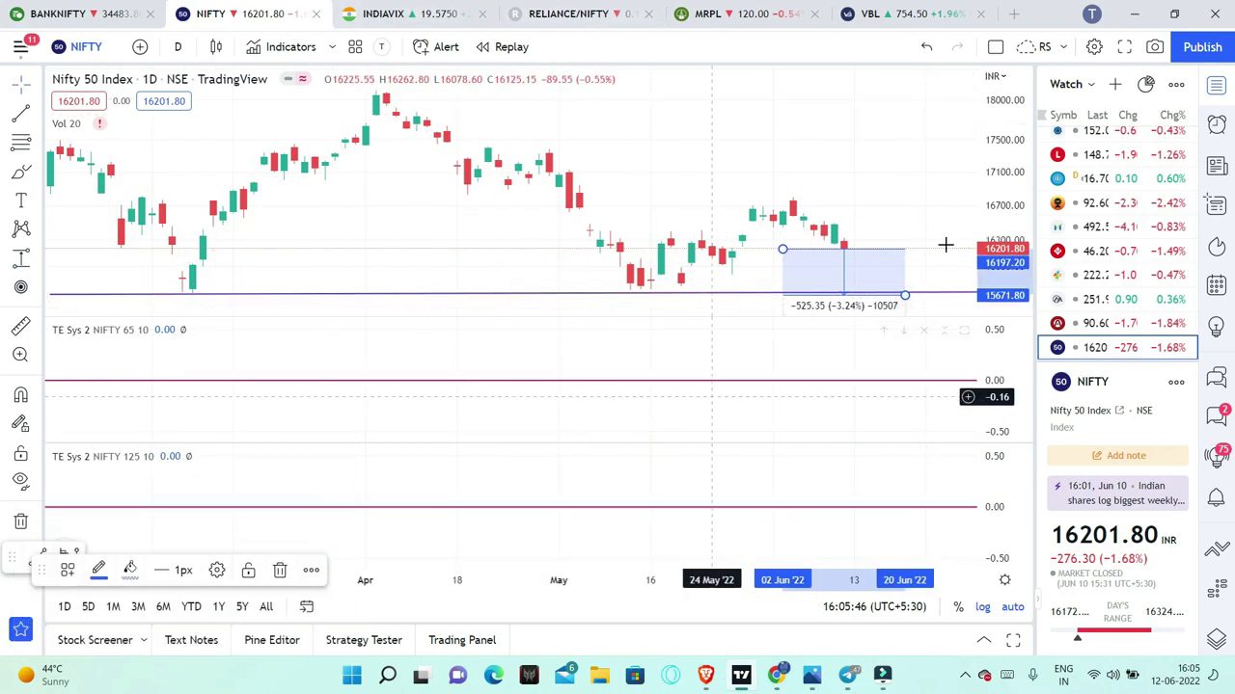
key("ctrl+Tab")
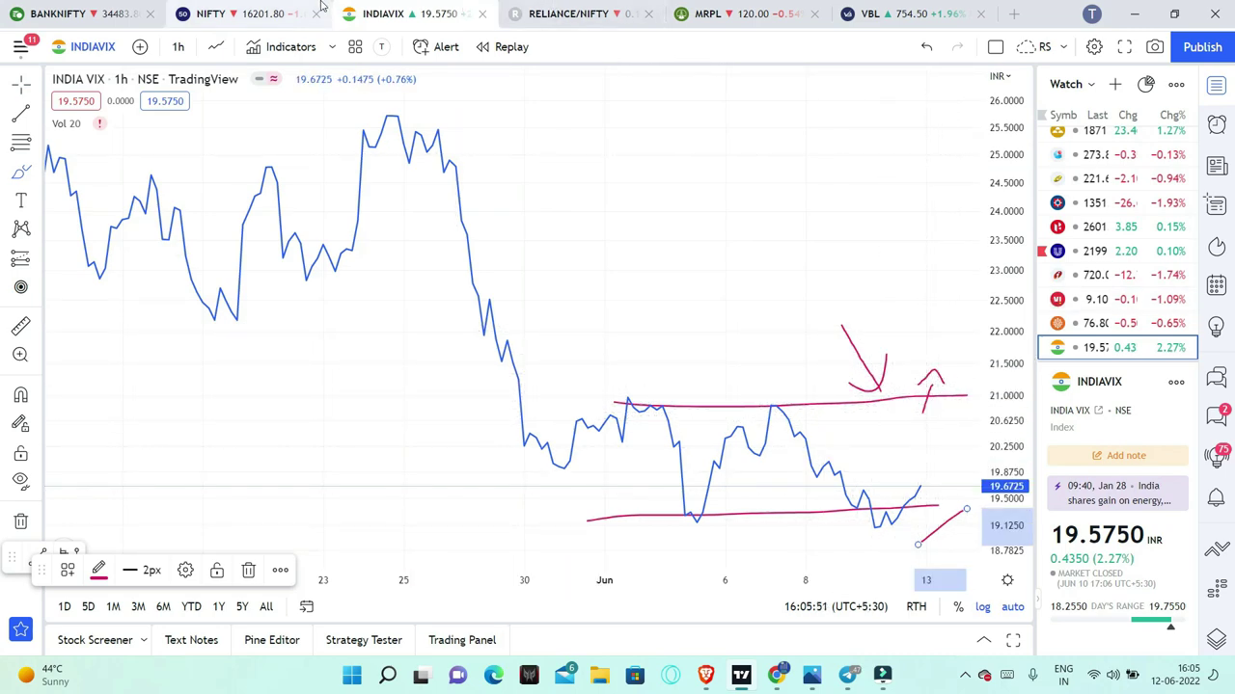
Enlarge the Nifty 50 daily price pane to full height and zoom out for more history
left_click(249, 14)
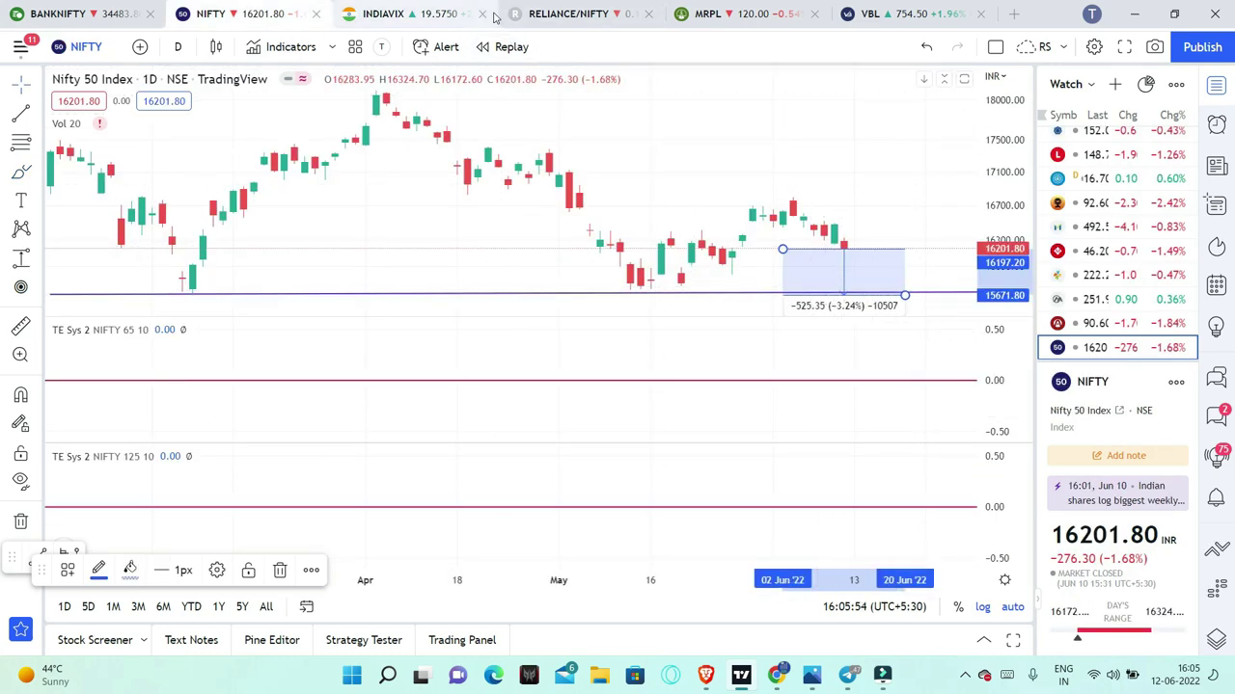
left_click(395, 18)
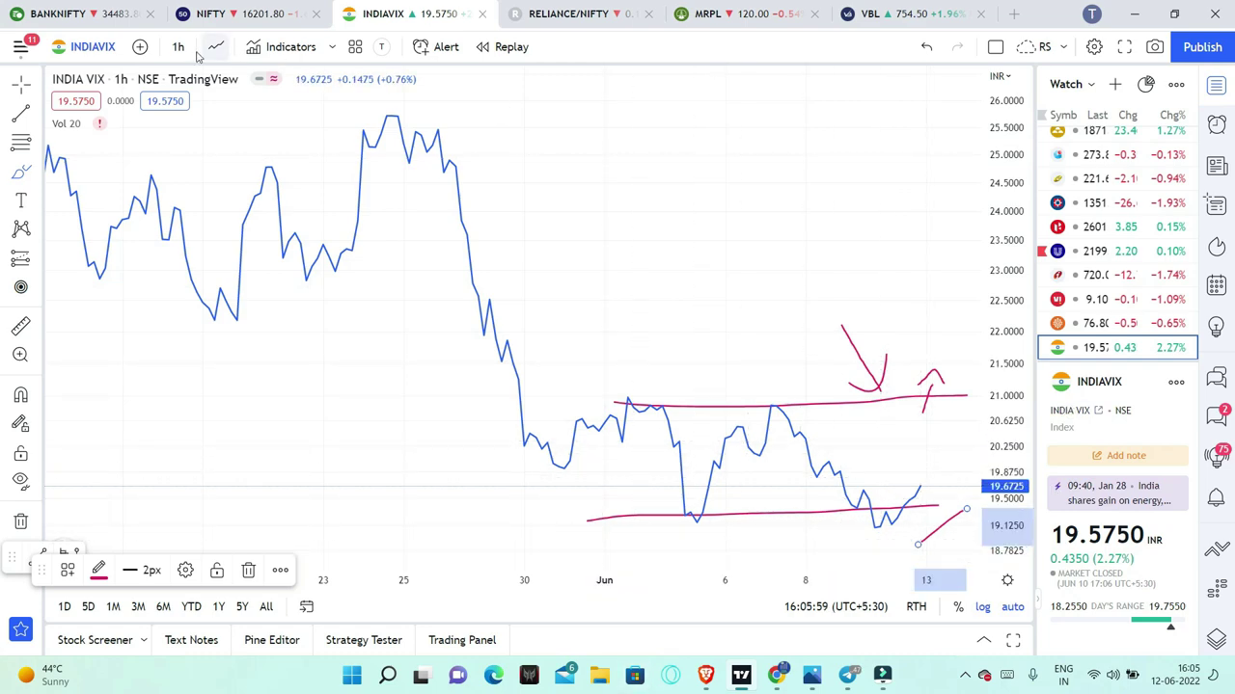
left_click(242, 13)
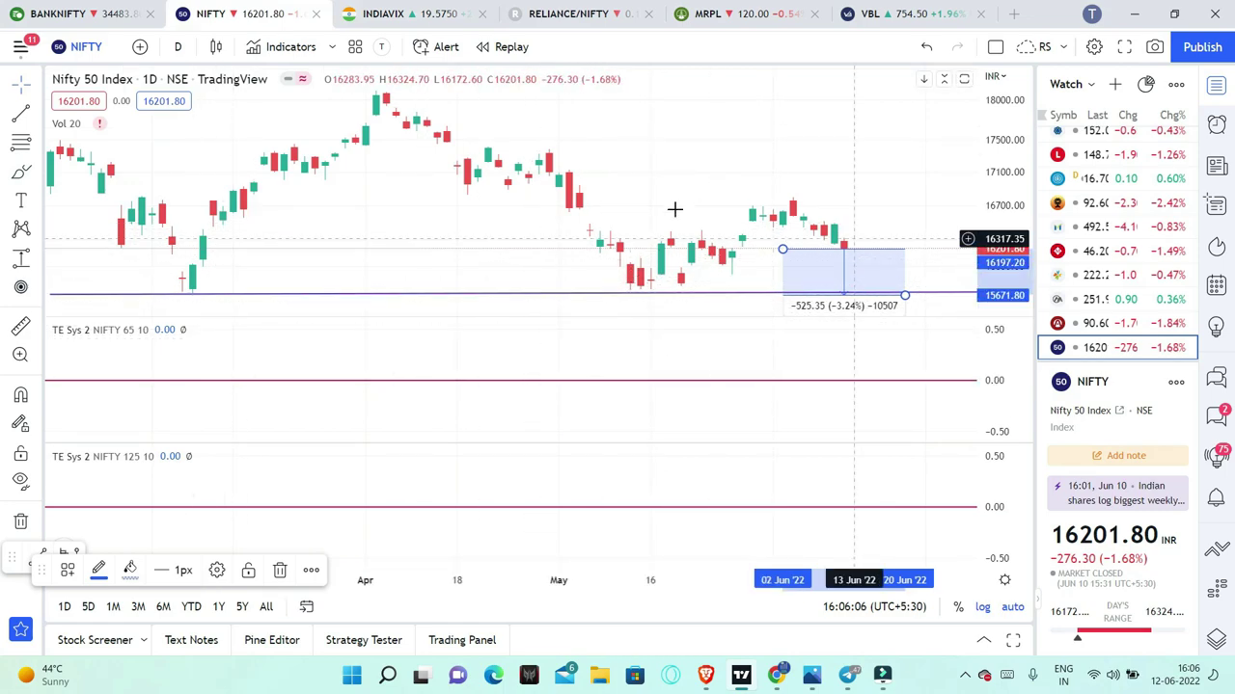
mouse_move(945, 85)
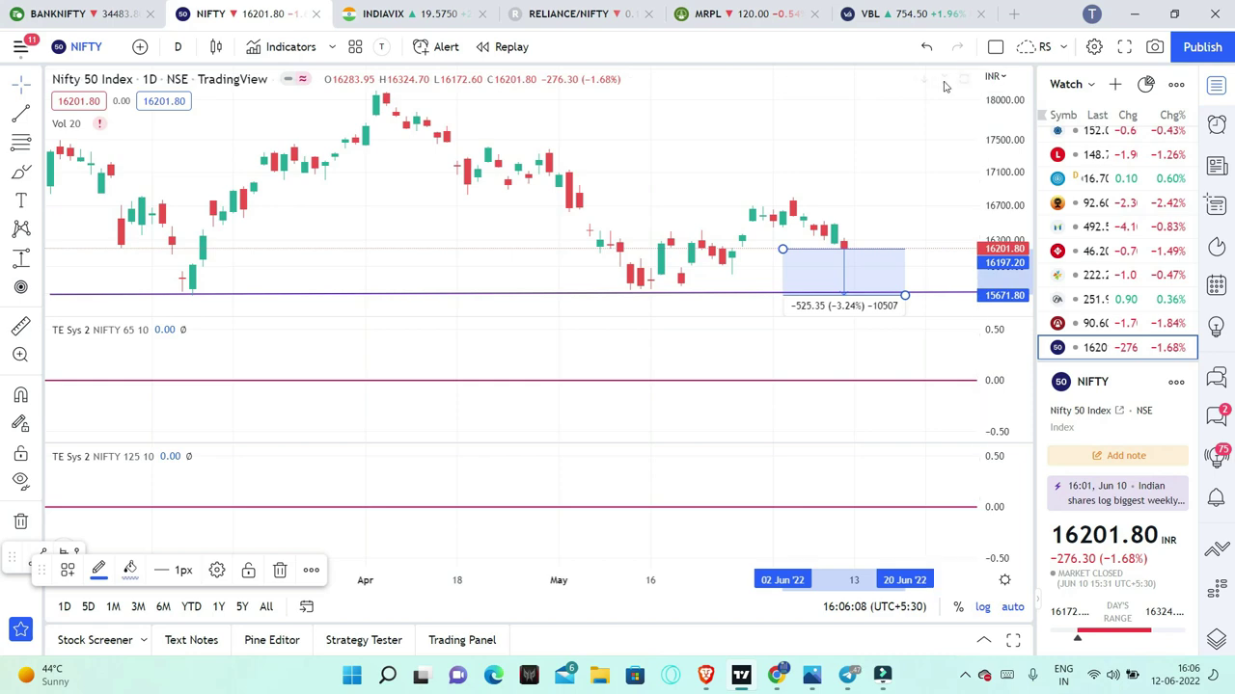
left_click(963, 79)
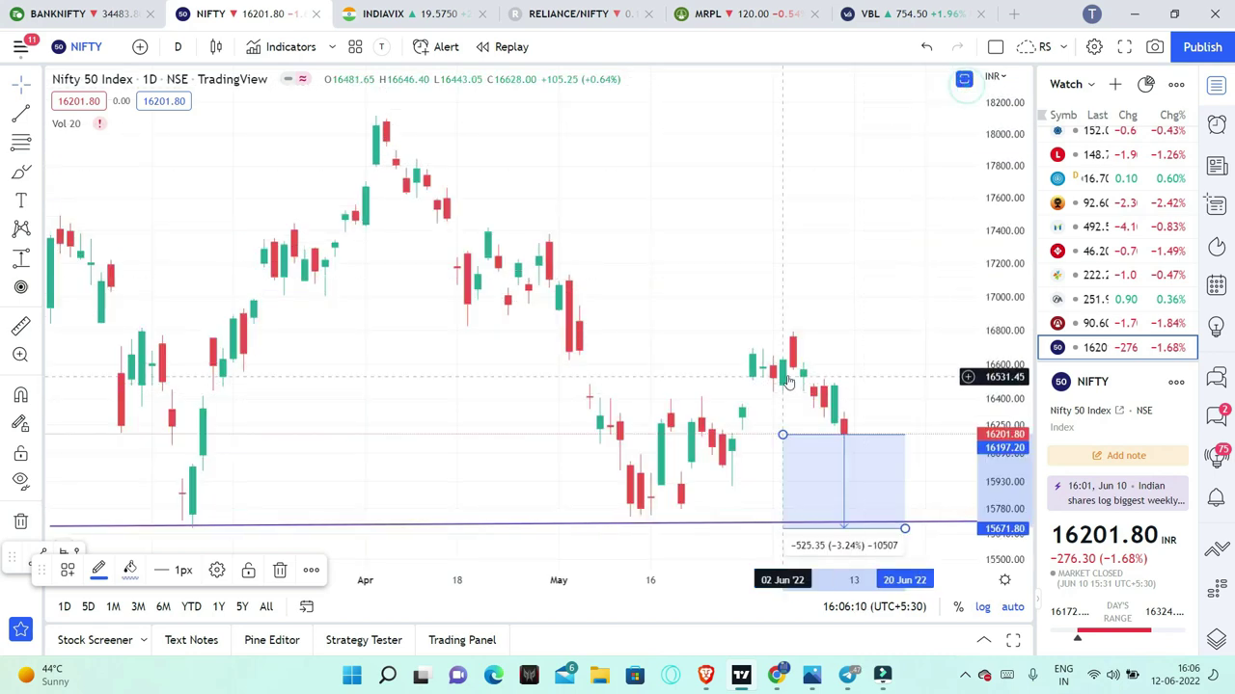
scroll(786, 381, "down", 2)
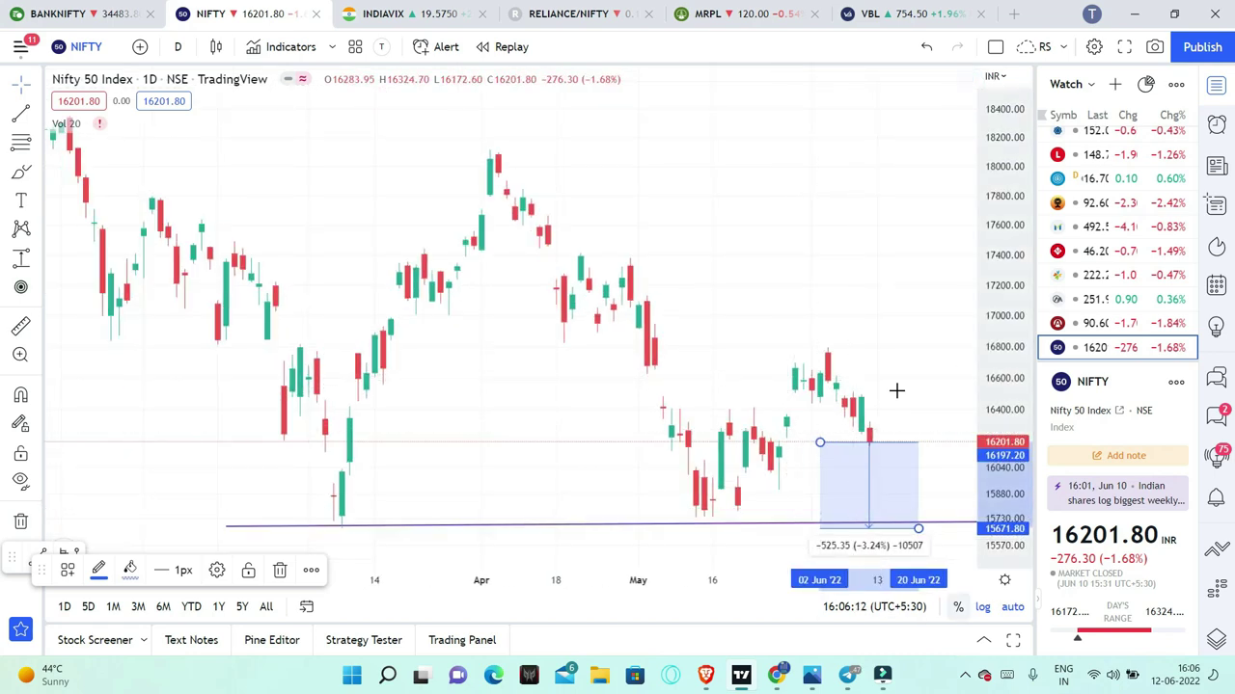
scroll(896, 389, "down", 2)
scroll(696, 249, "down", 1)
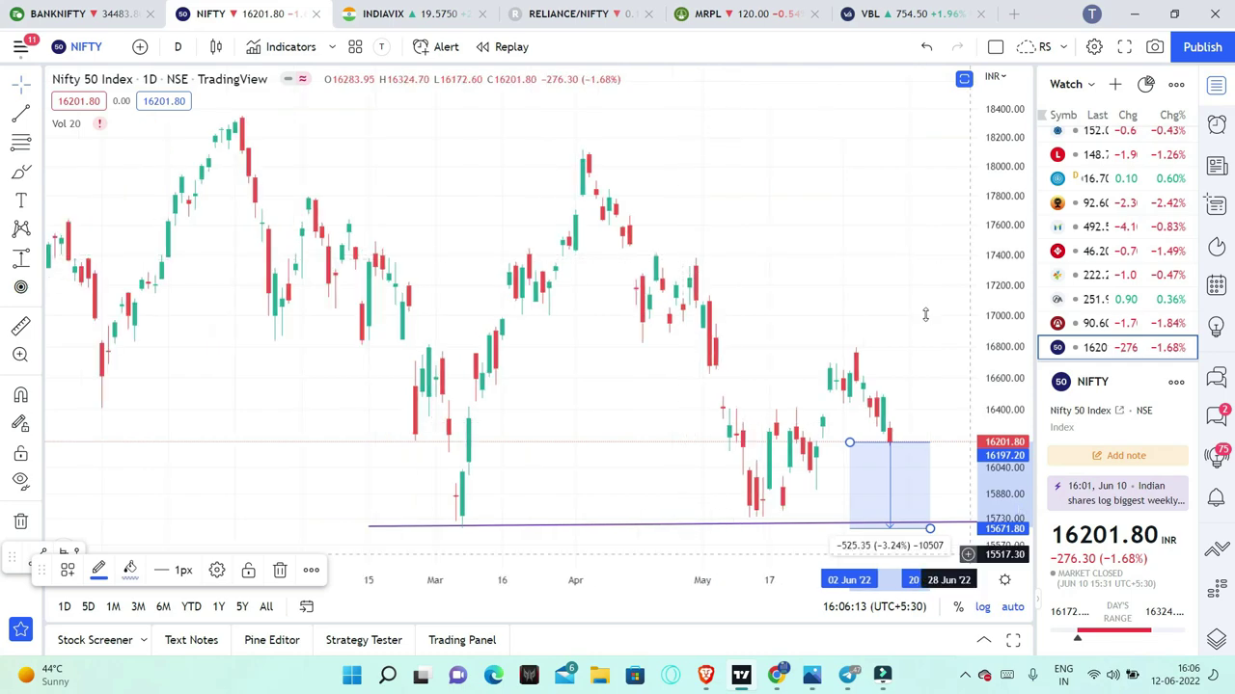
Check India VIX, then return to Nifty 50 and deselect the price range measurement
left_click(375, 7)
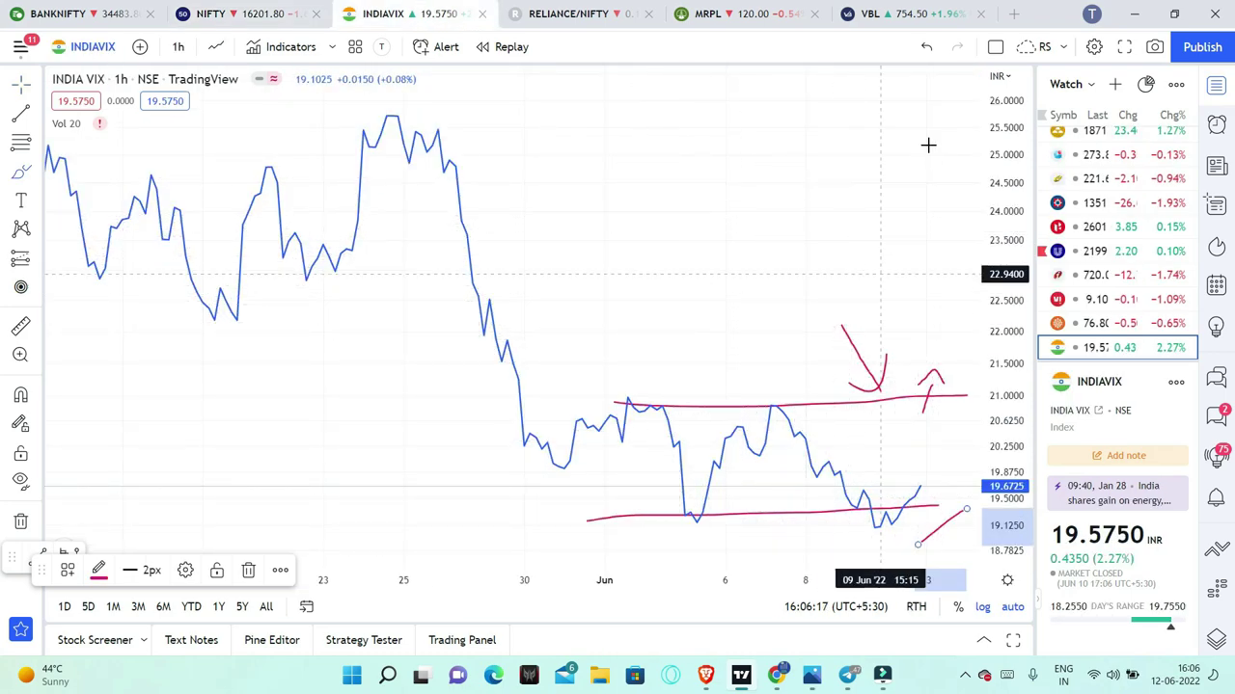
left_click(267, 16)
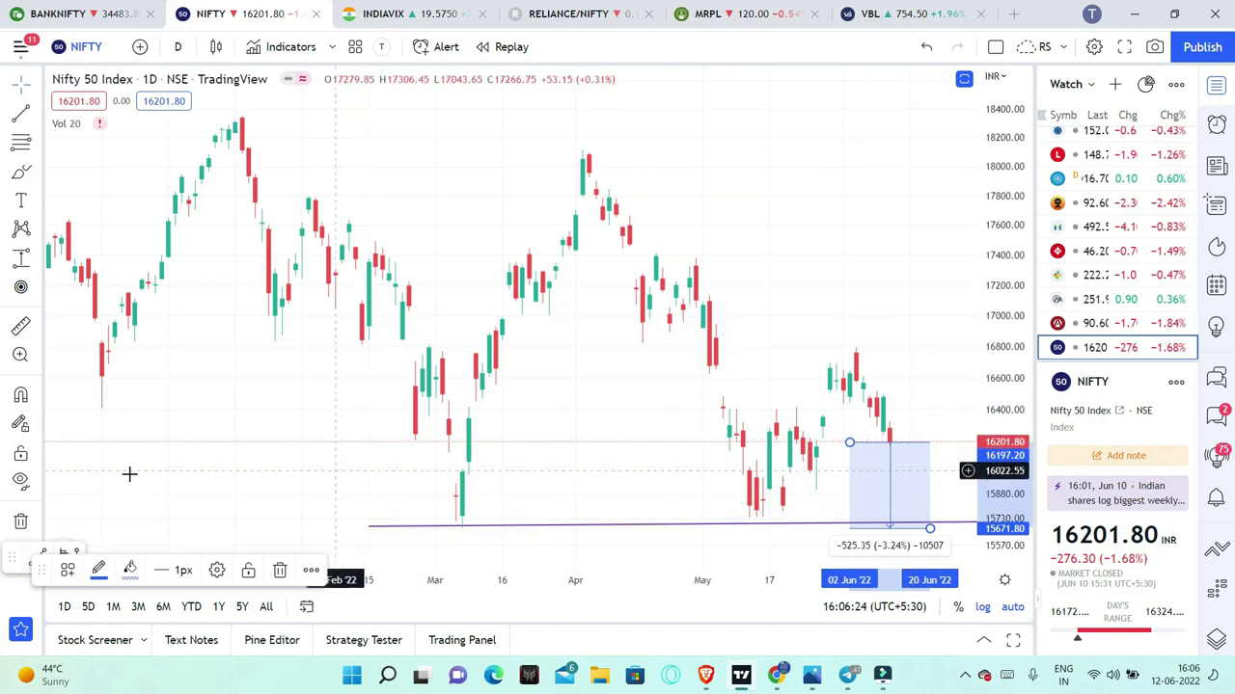
left_click(739, 186)
left_click_drag(739, 187, 592, 221)
Pan the Nifty 50 chart to earlier dates, then view India VIX with its 19.1–21 range
left_click_drag(612, 270, 666, 277)
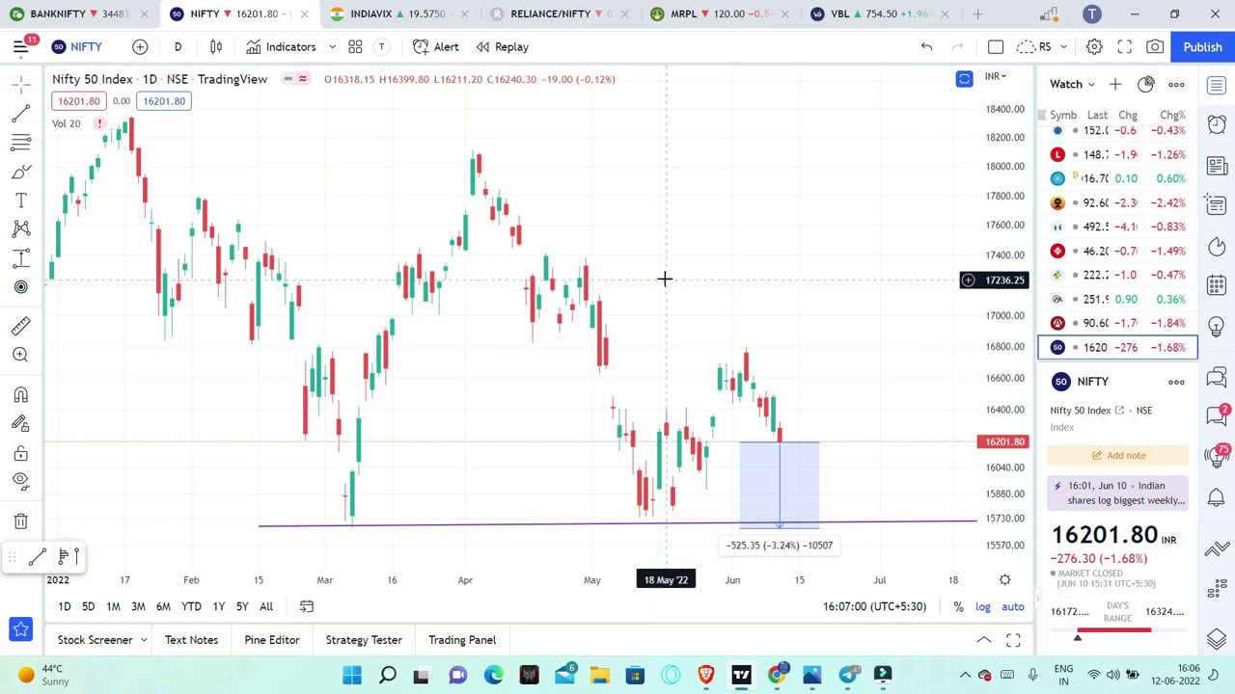
left_click(395, 14)
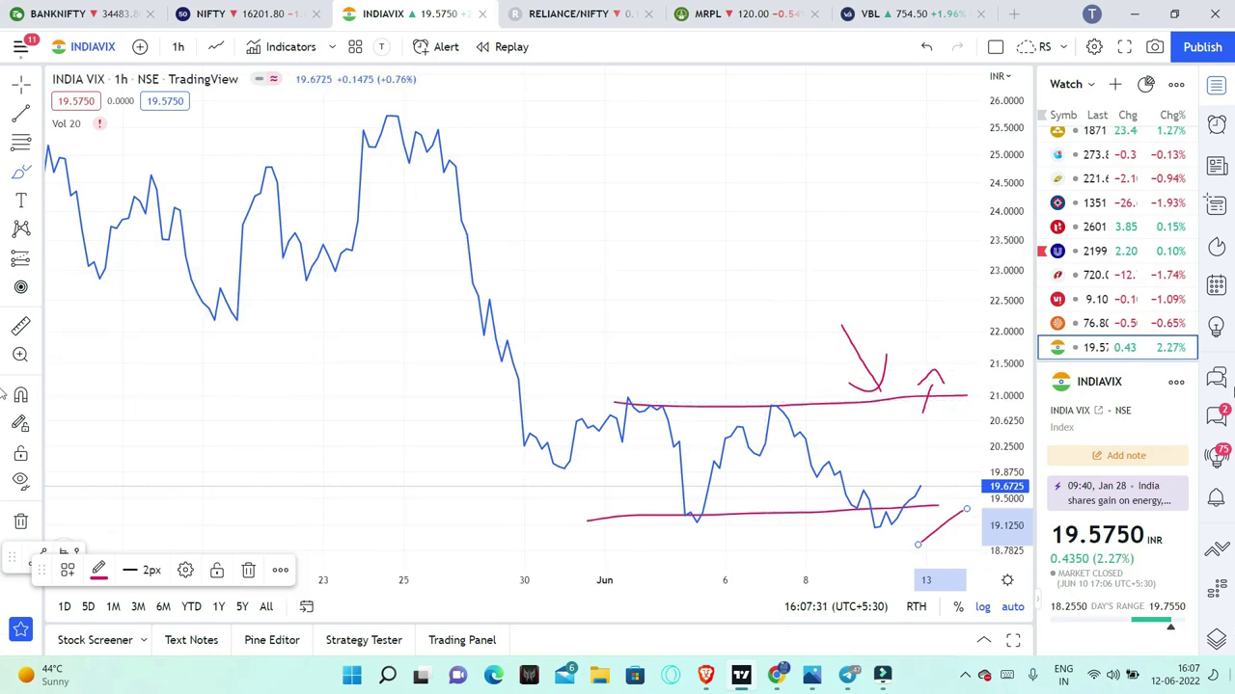
Check the Nifty Bank weekly chart, zoom the Nifty 50 daily chart, then show Think Equity's YouTube channel
left_click(91, 7)
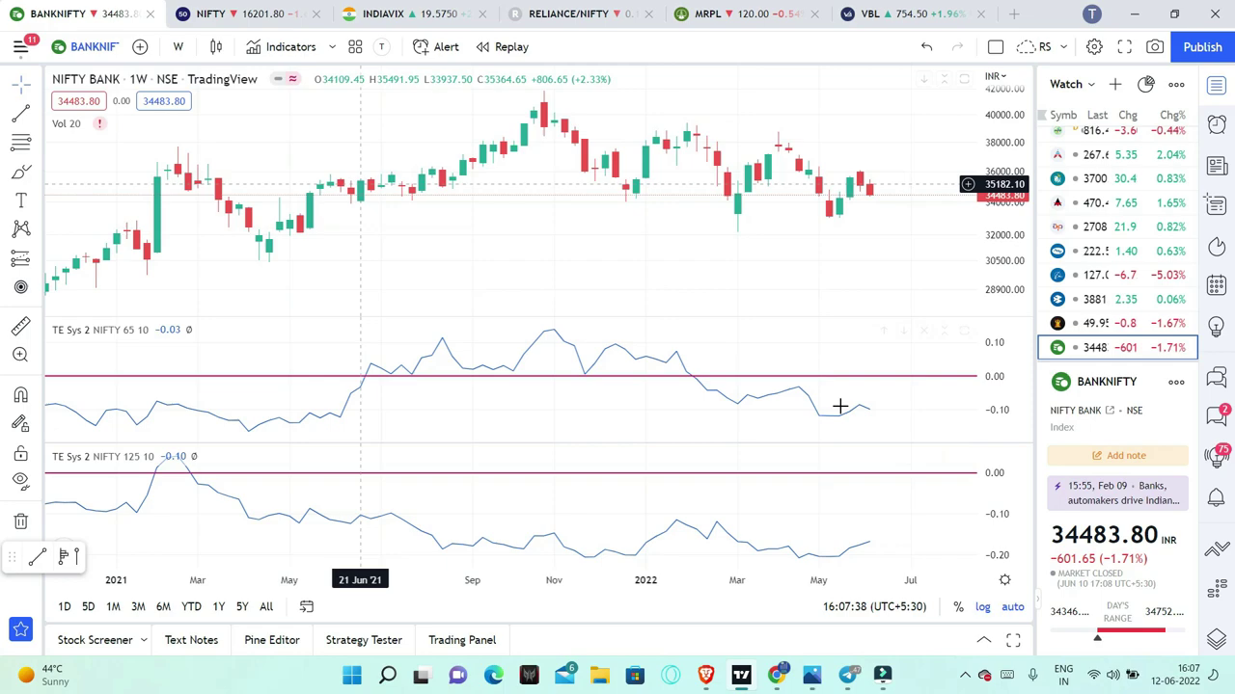
left_click(235, 8)
scroll(802, 225, "down", 1)
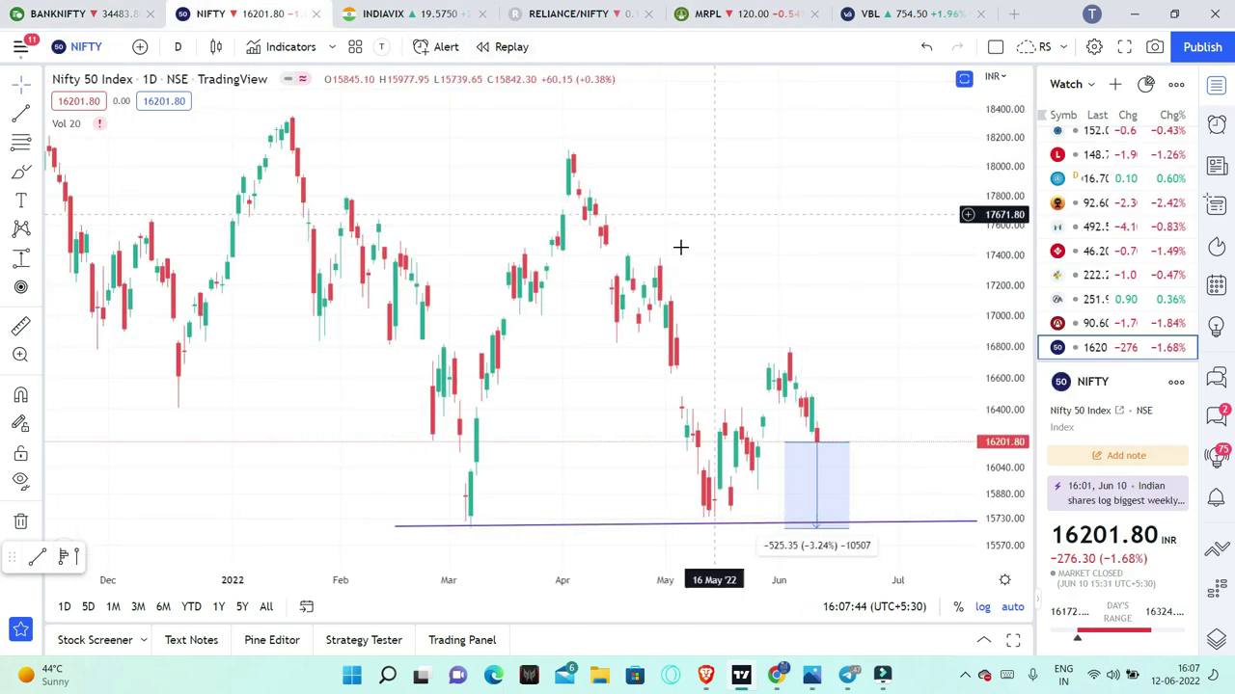
scroll(686, 248, "up", 1)
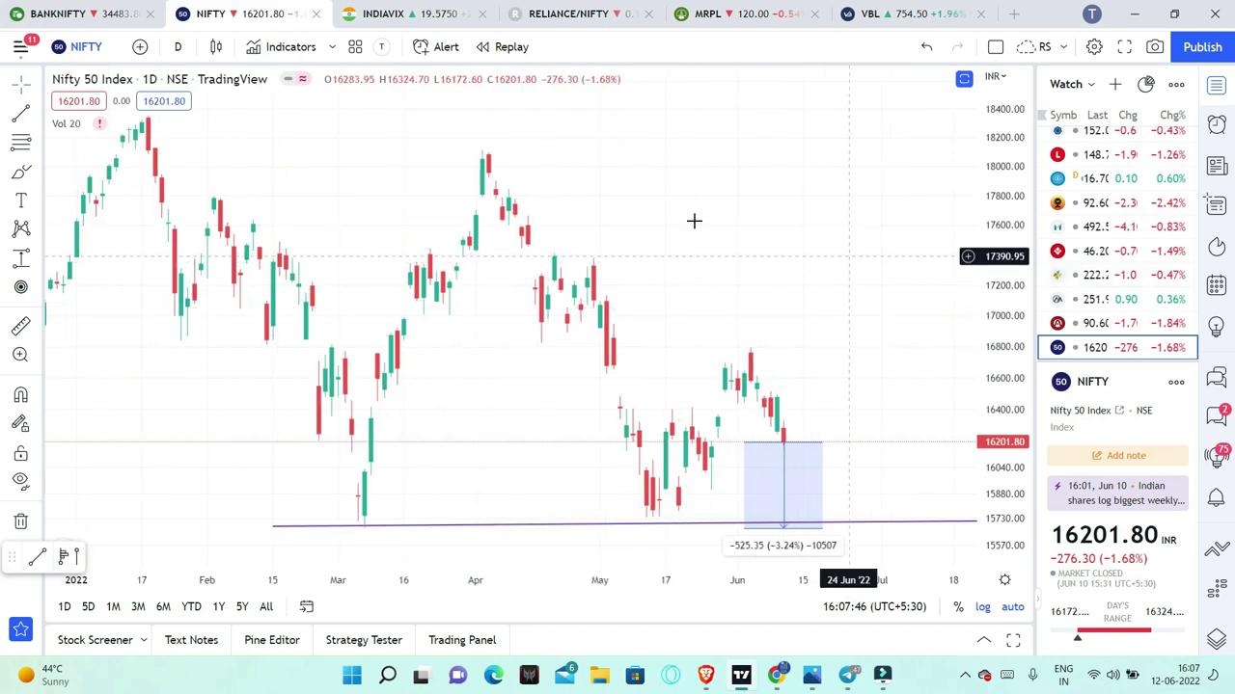
scroll(695, 250, "down", 1)
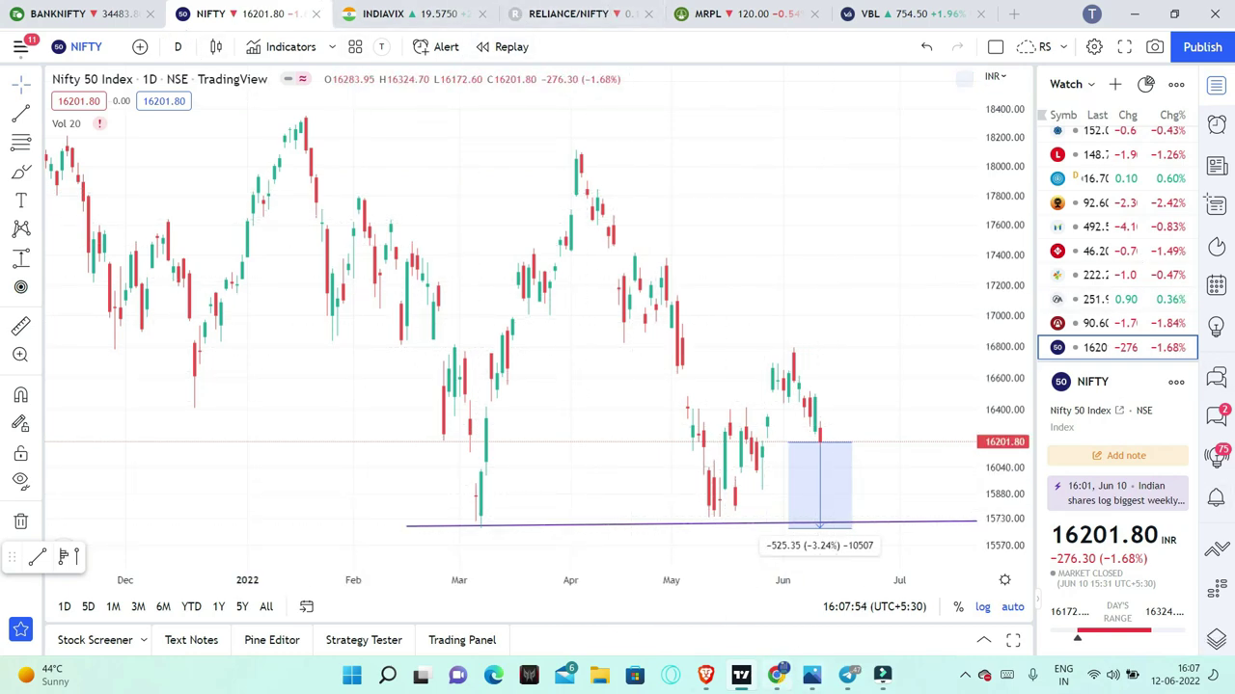
left_click(780, 675)
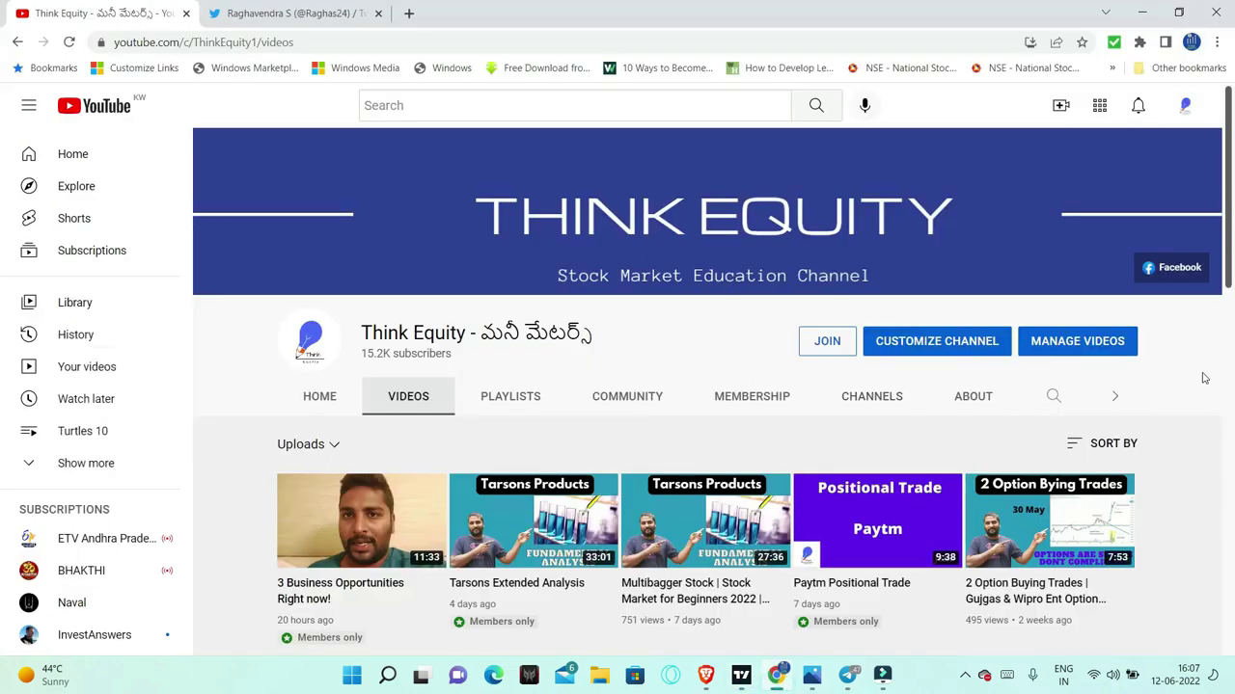
Scroll through Think Equity's uploads, then minimize the browser to reveal the Nifty chart
scroll(1203, 378, "down", 3)
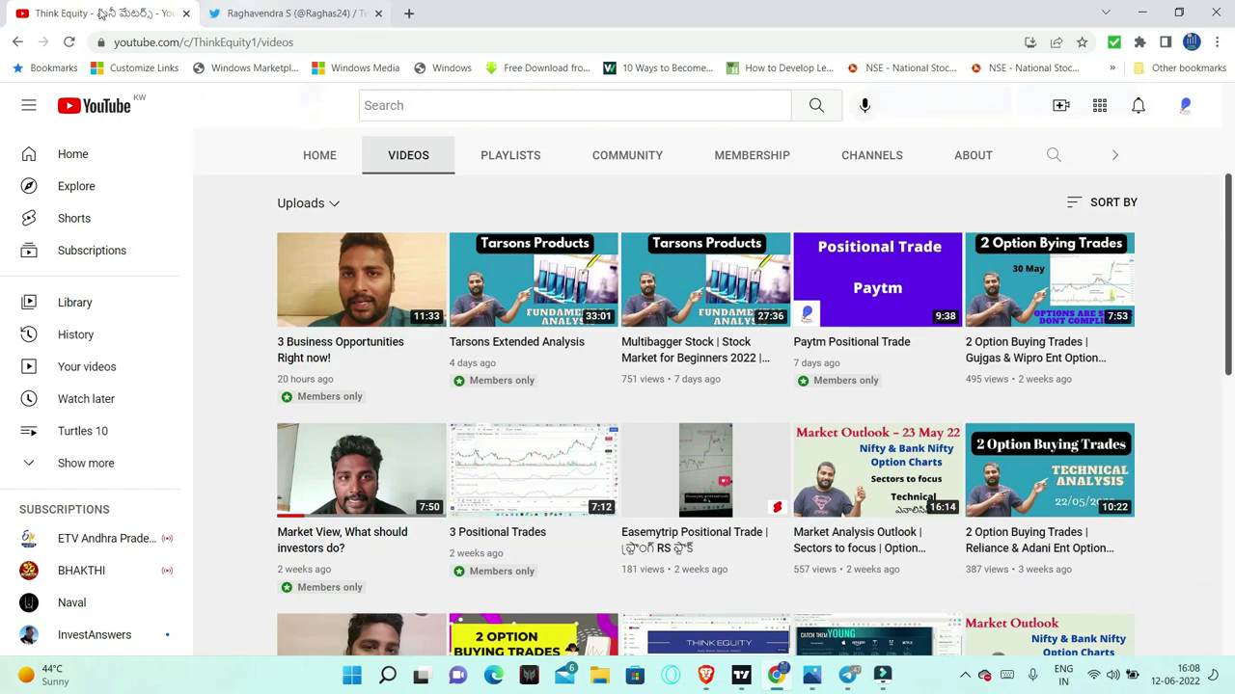
left_click(1105, 11)
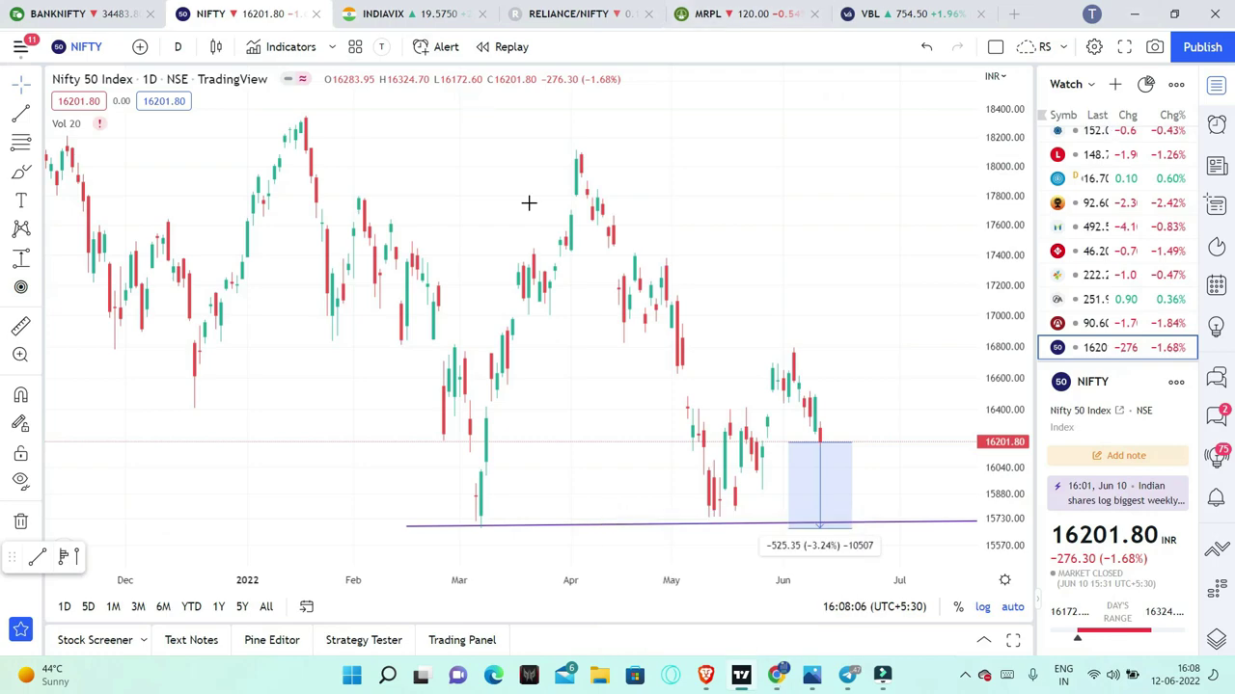
Place a support/resistance line at 262.27 on the NIFTY 16200 call P&F chart
left_click(705, 677)
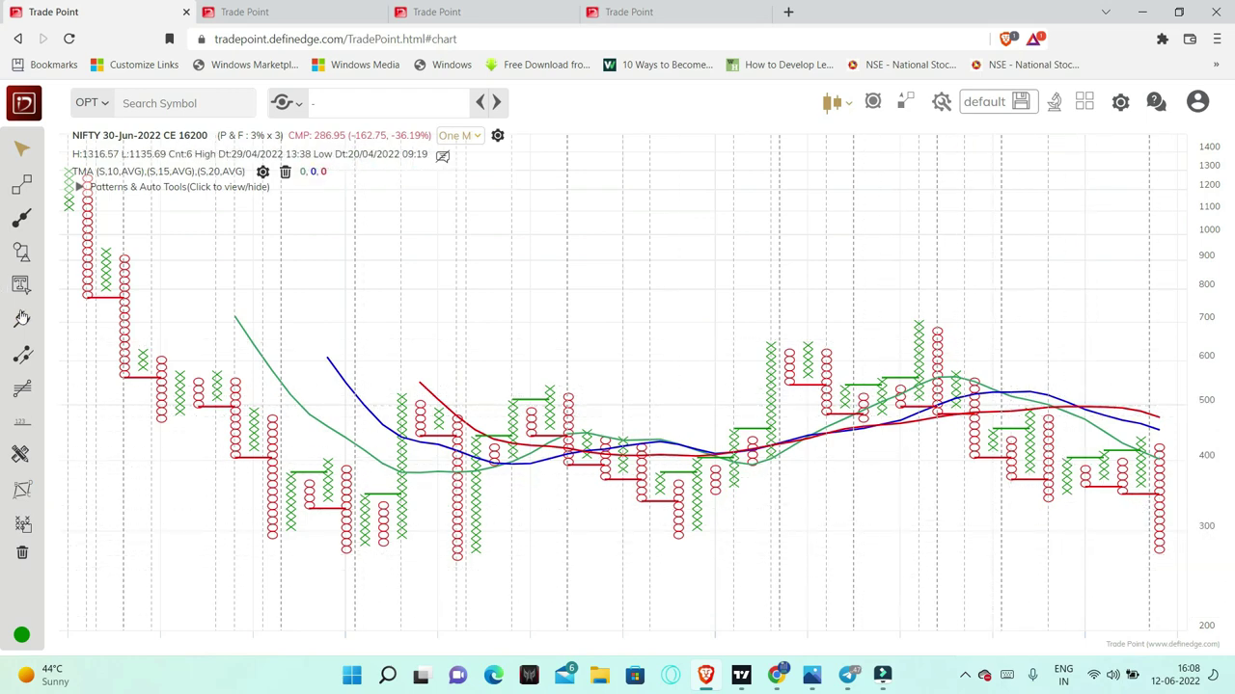
left_click(21, 425)
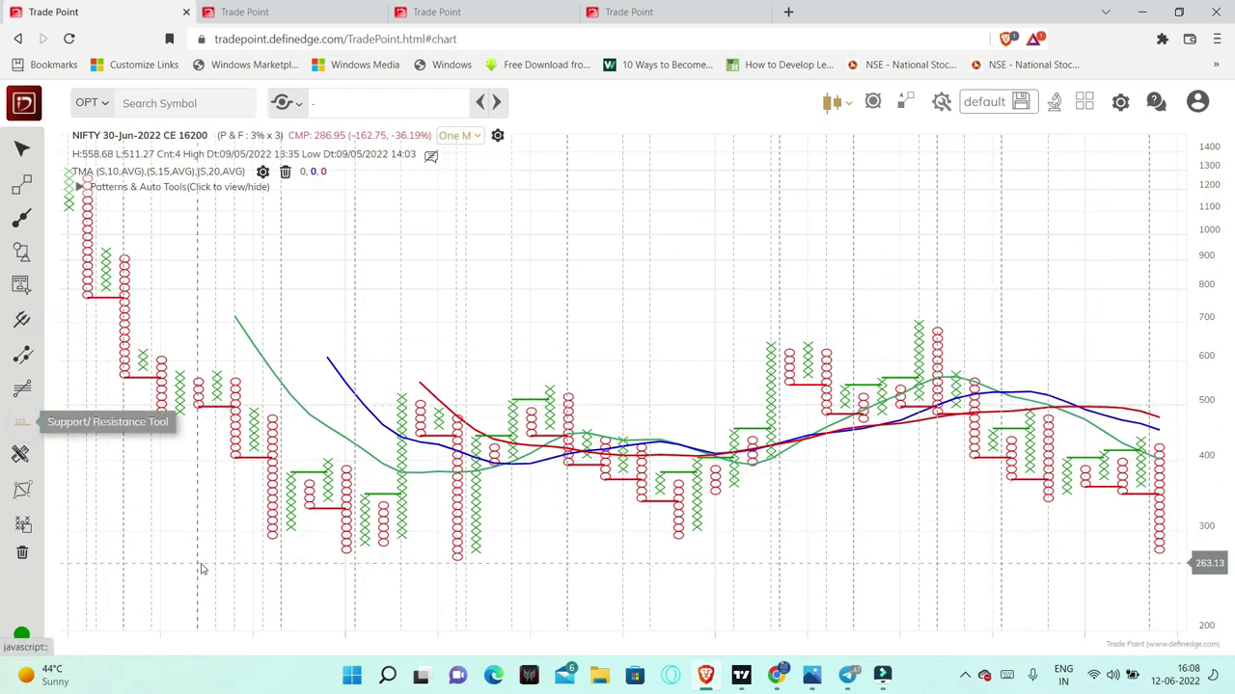
left_click(200, 565)
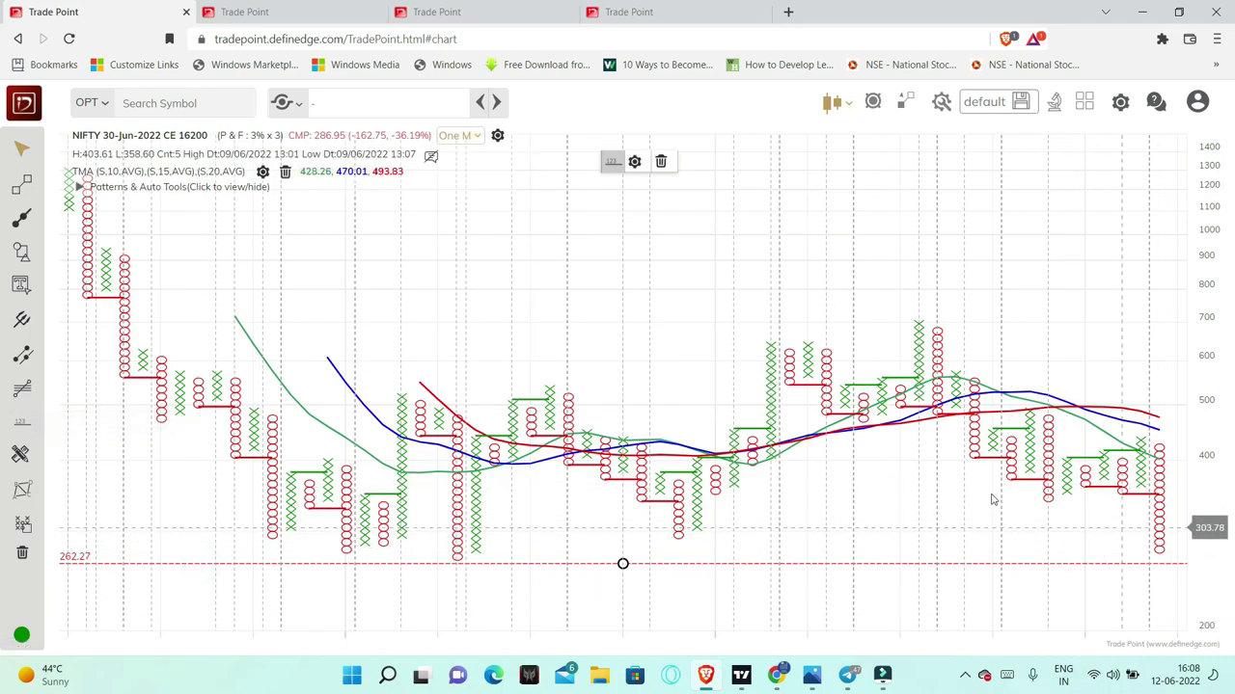
left_click(848, 212)
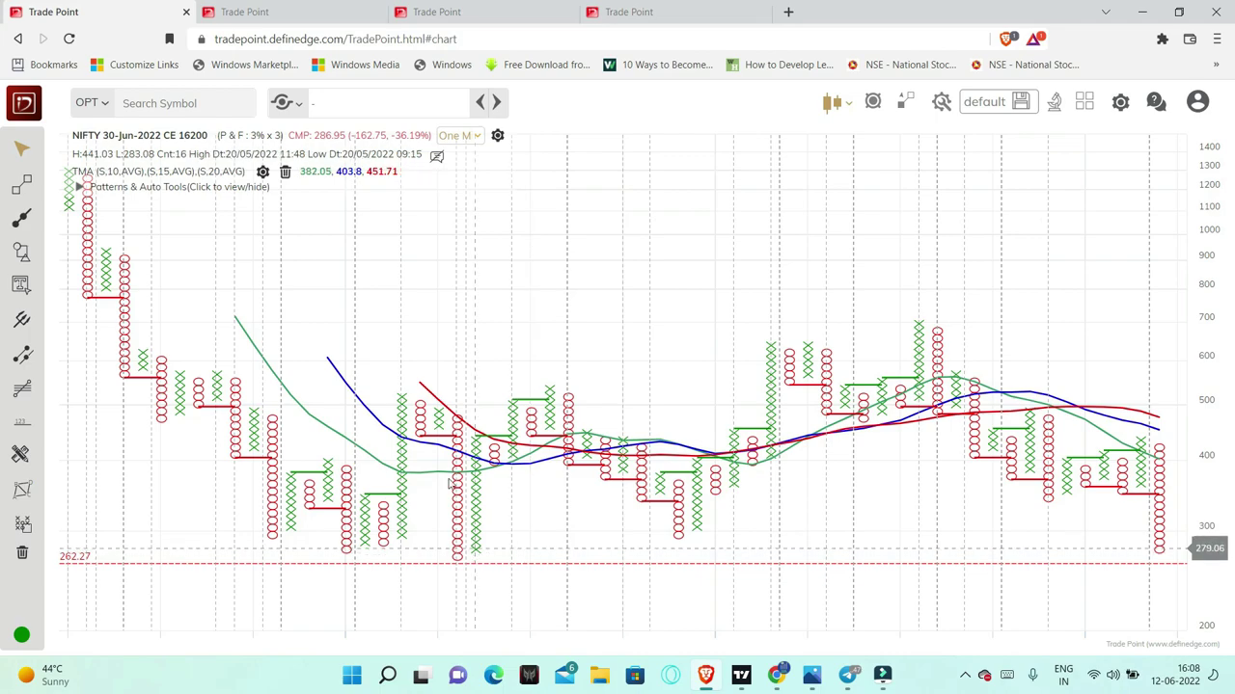
mouse_move(457, 521)
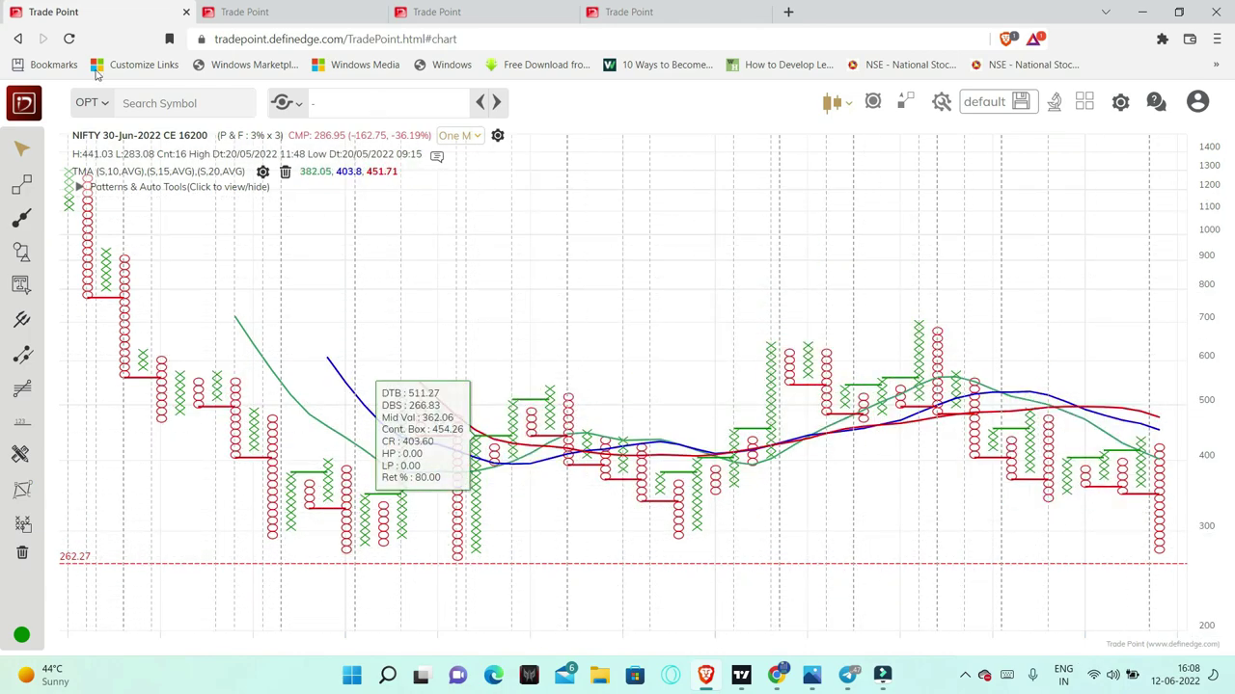
Open the NIFTY 30-Jun-2022 PE 16200 chart and zoom out
left_click(284, 7)
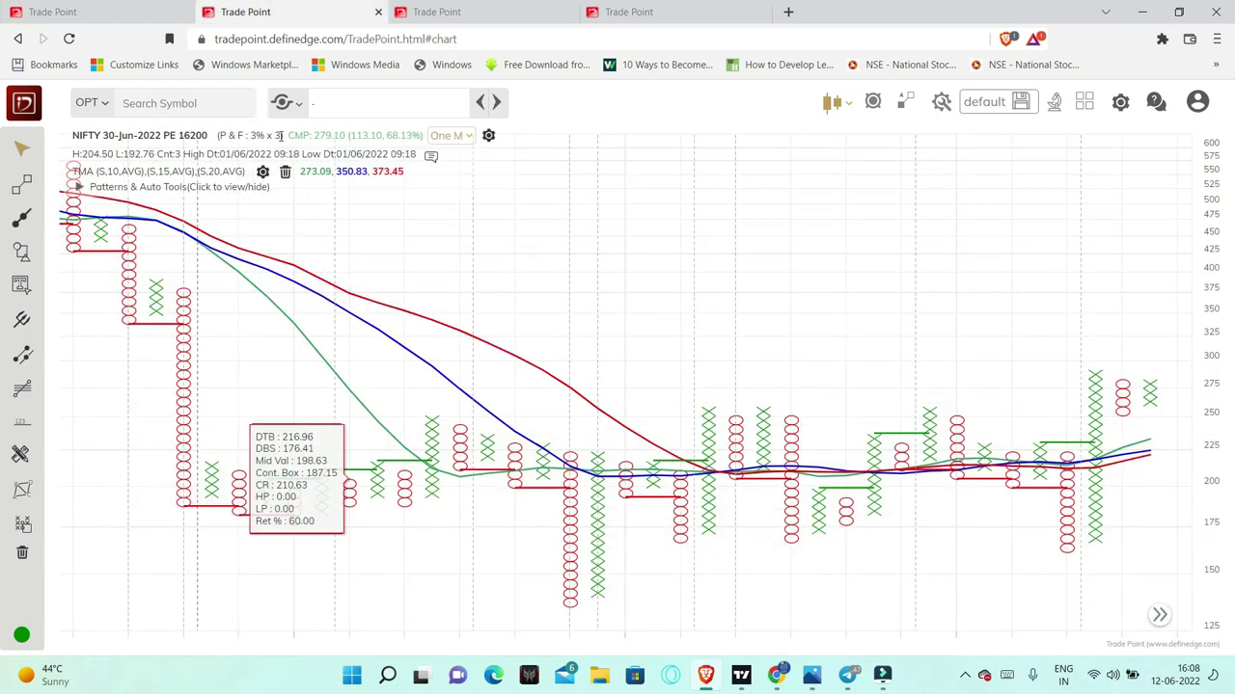
scroll(454, 444, "down", 3)
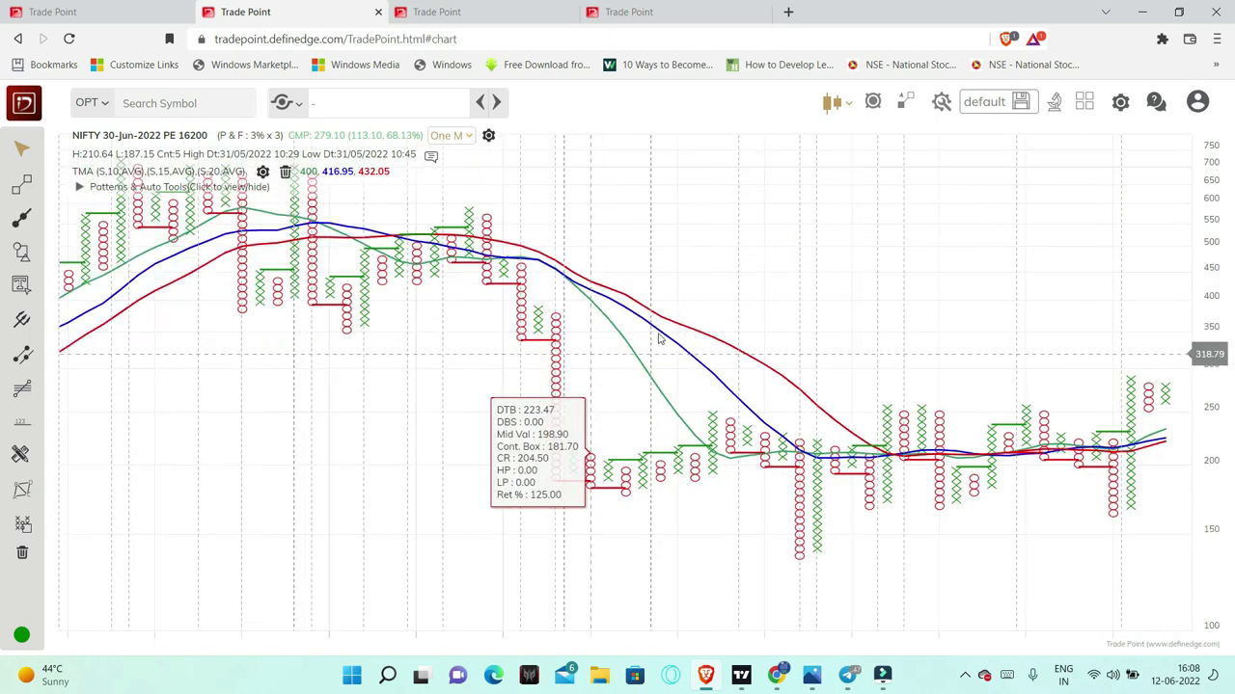
scroll(569, 415, "down", 2)
scroll(660, 350, "down", 2)
scroll(662, 353, "down", 1)
scroll(662, 353, "down", 1)
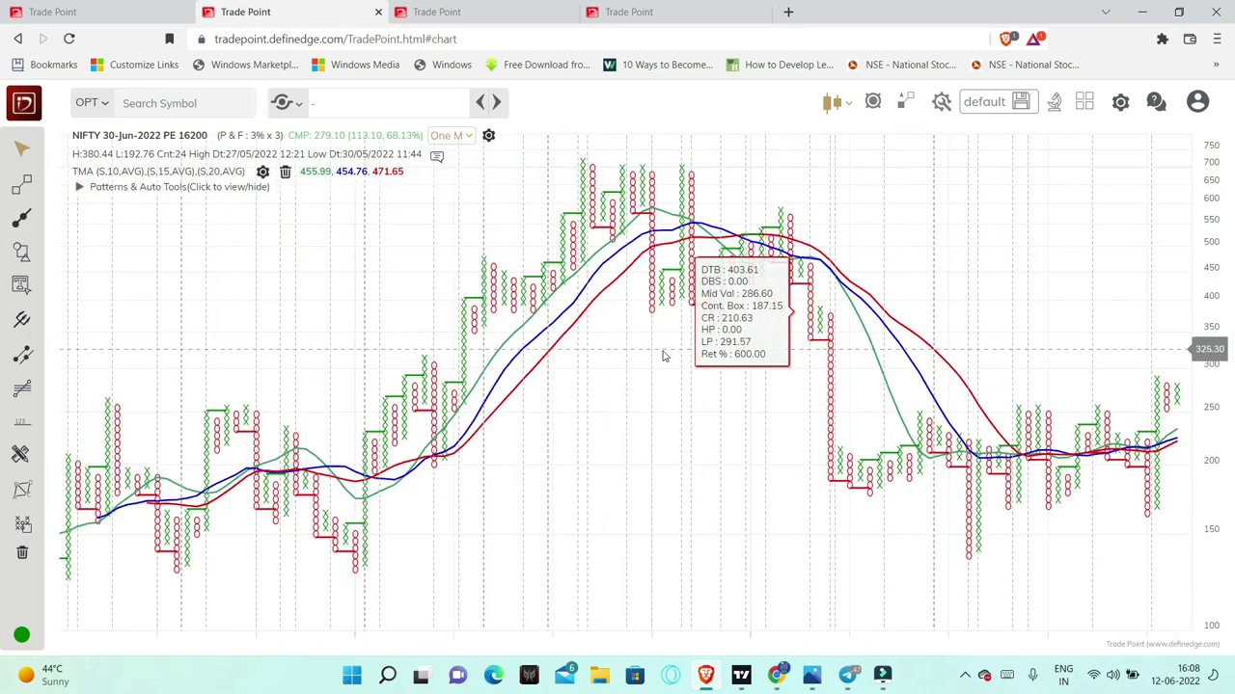
scroll(661, 353, "down", 1)
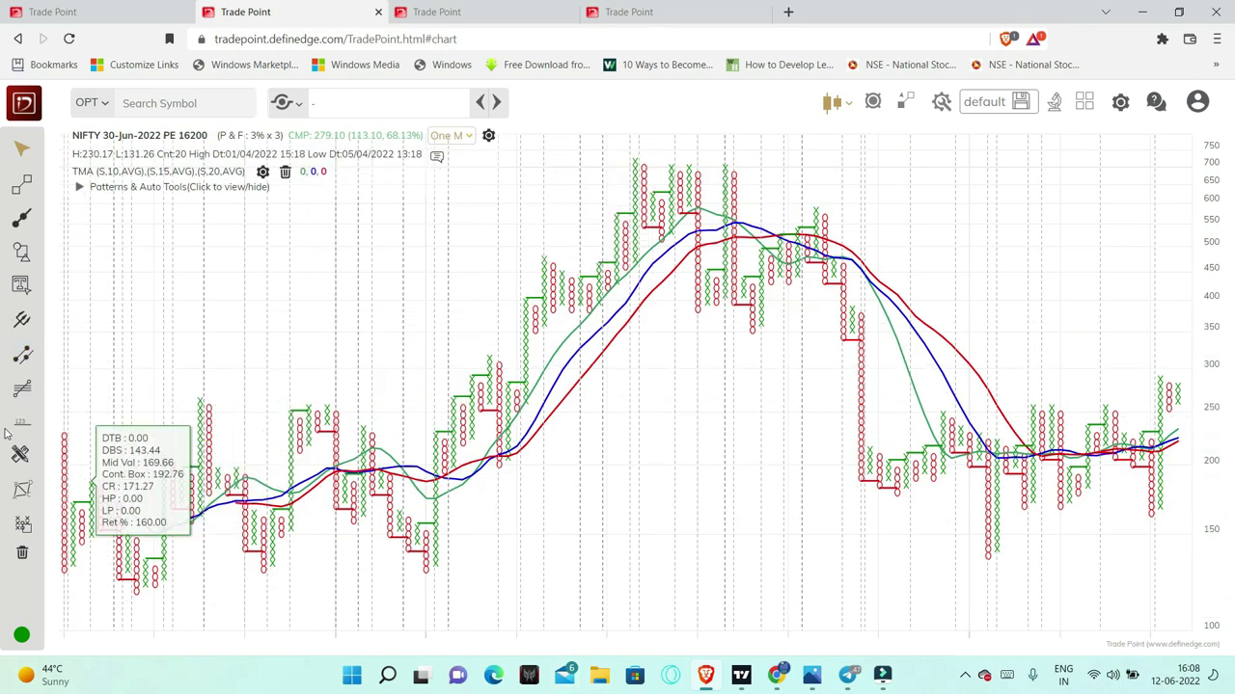
Place a 264.85 line, clear all drawings with Delete All Tools, and zoom back in
left_click(97, 398)
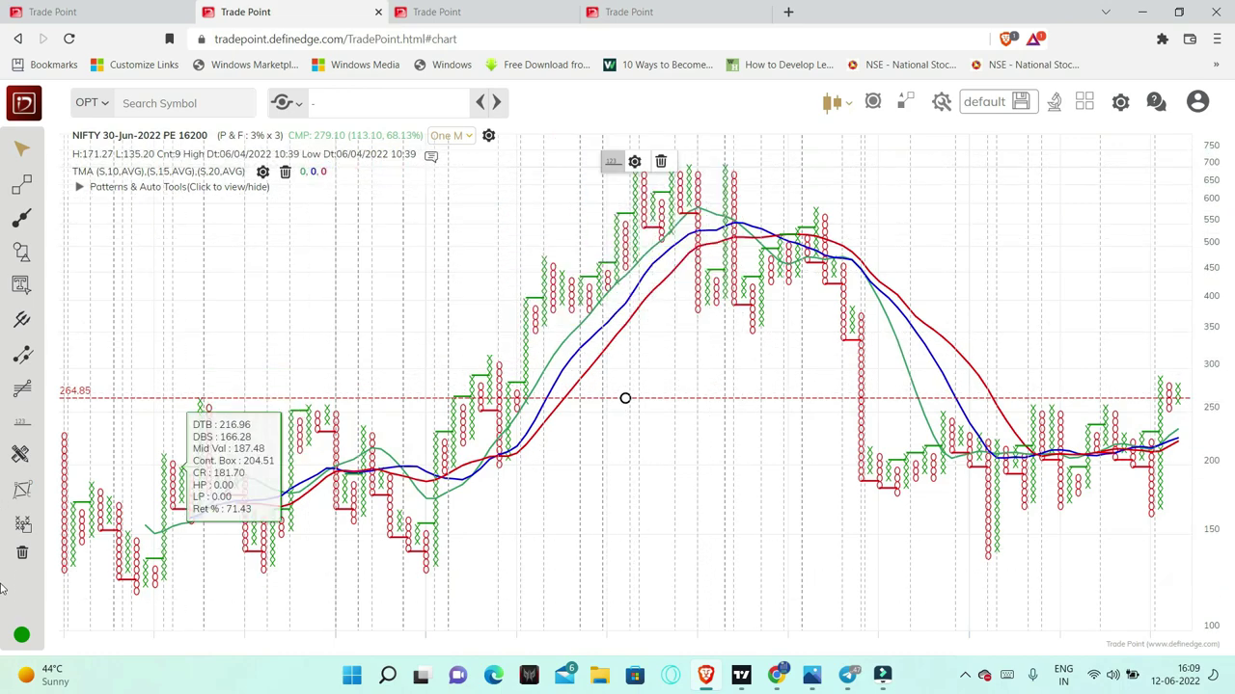
left_click(22, 552)
scroll(786, 511, "up", 2)
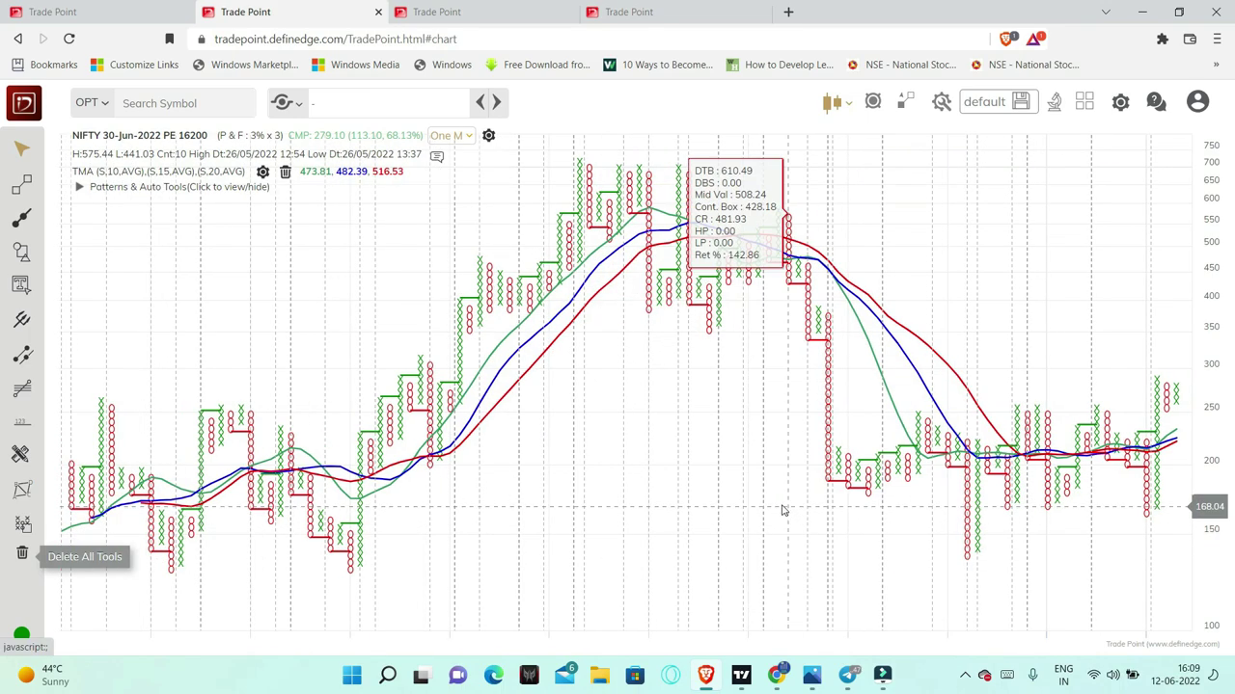
scroll(782, 509, "up", 2)
scroll(772, 503, "up", 2)
scroll(772, 503, "up", 1)
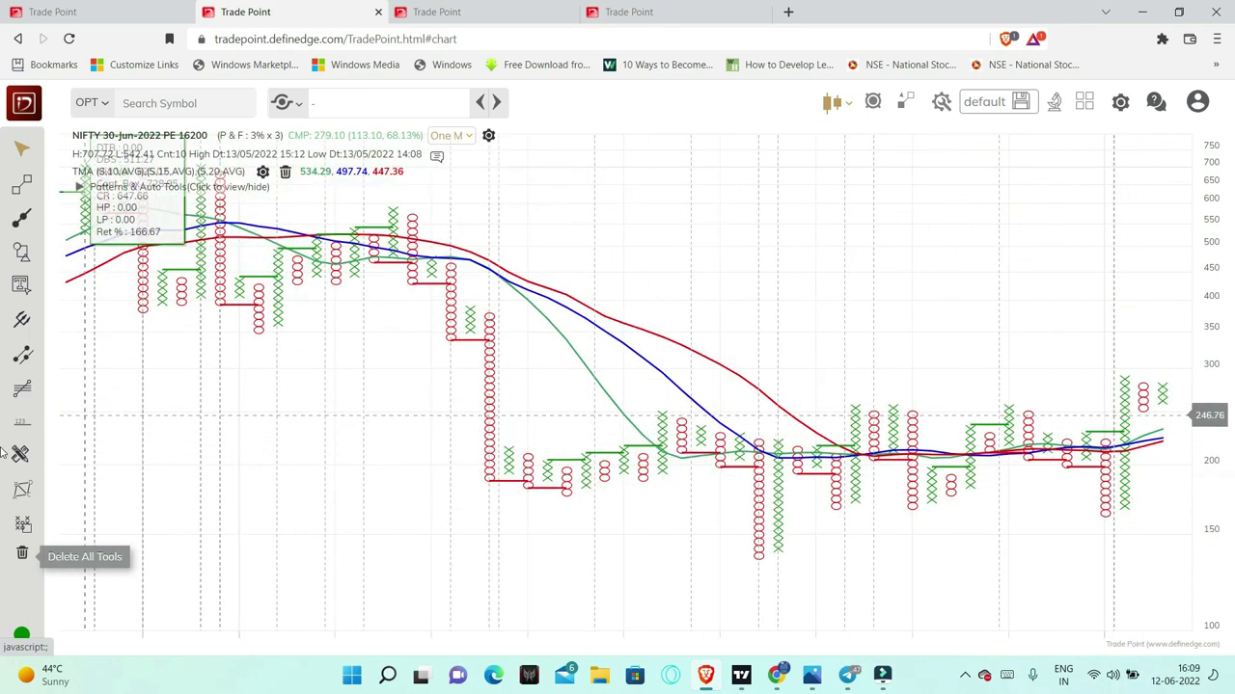
Mark a horizontal level at 297.01 and add a price-target projection on the NIFTY 16200 put chart
left_click(480, 375)
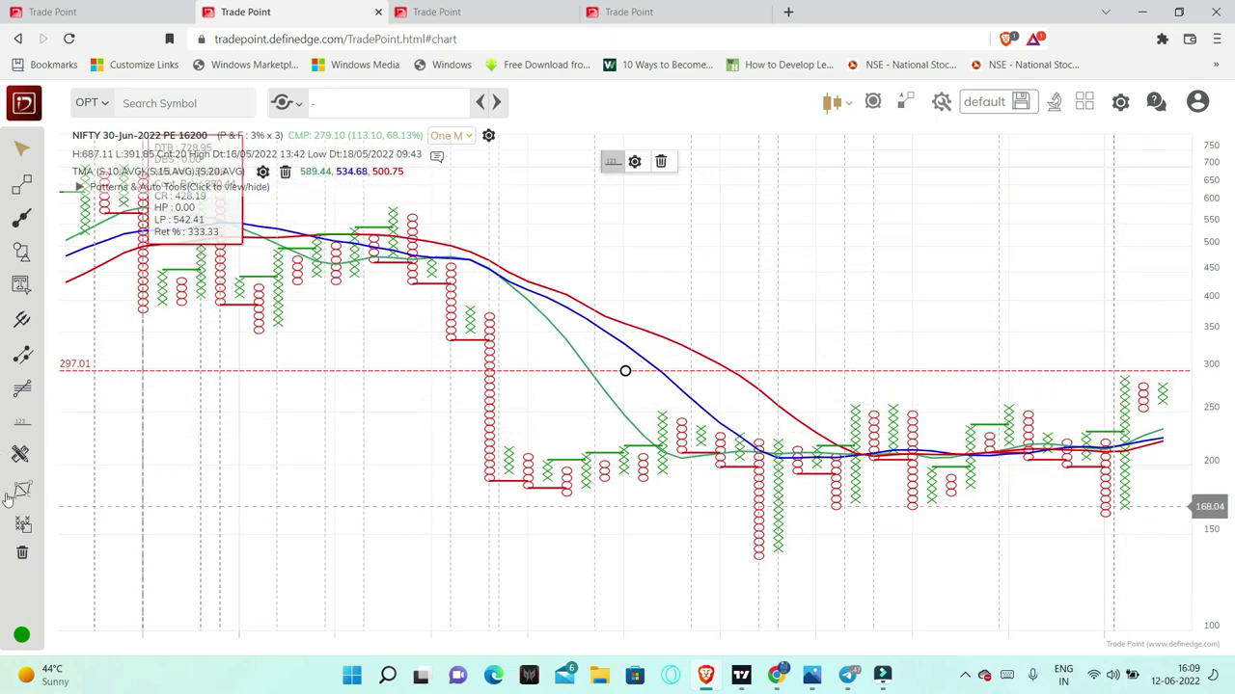
left_click(130, 528)
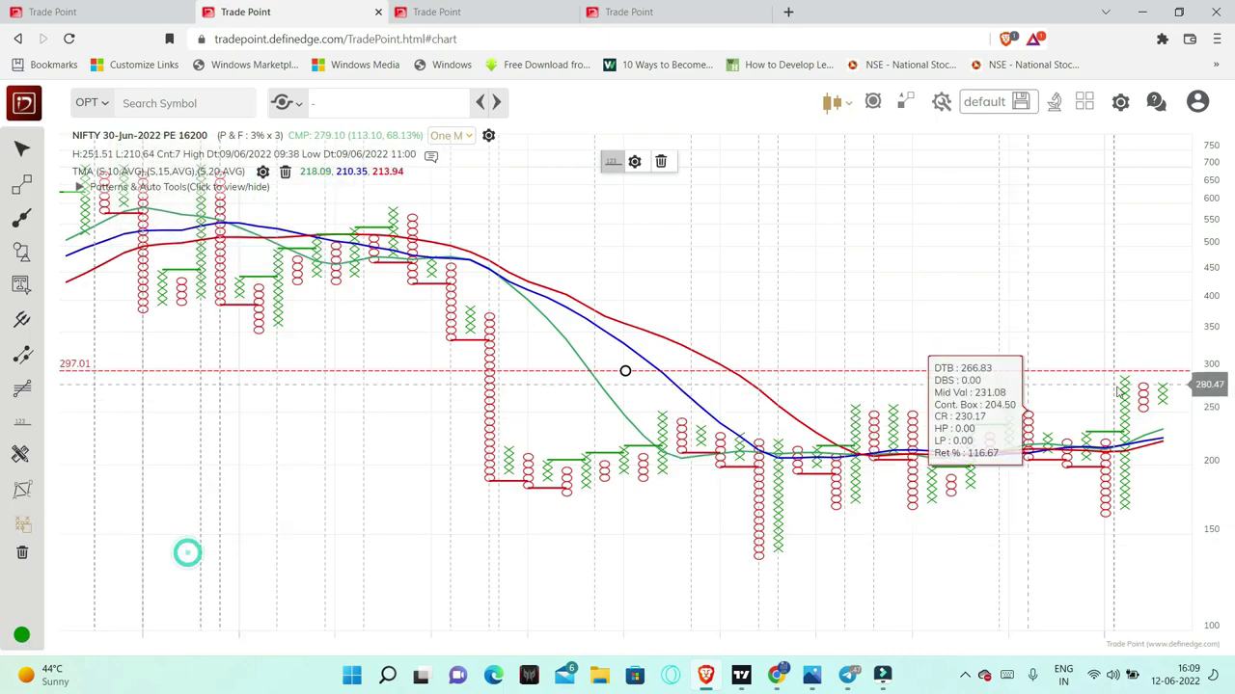
left_click(1182, 391)
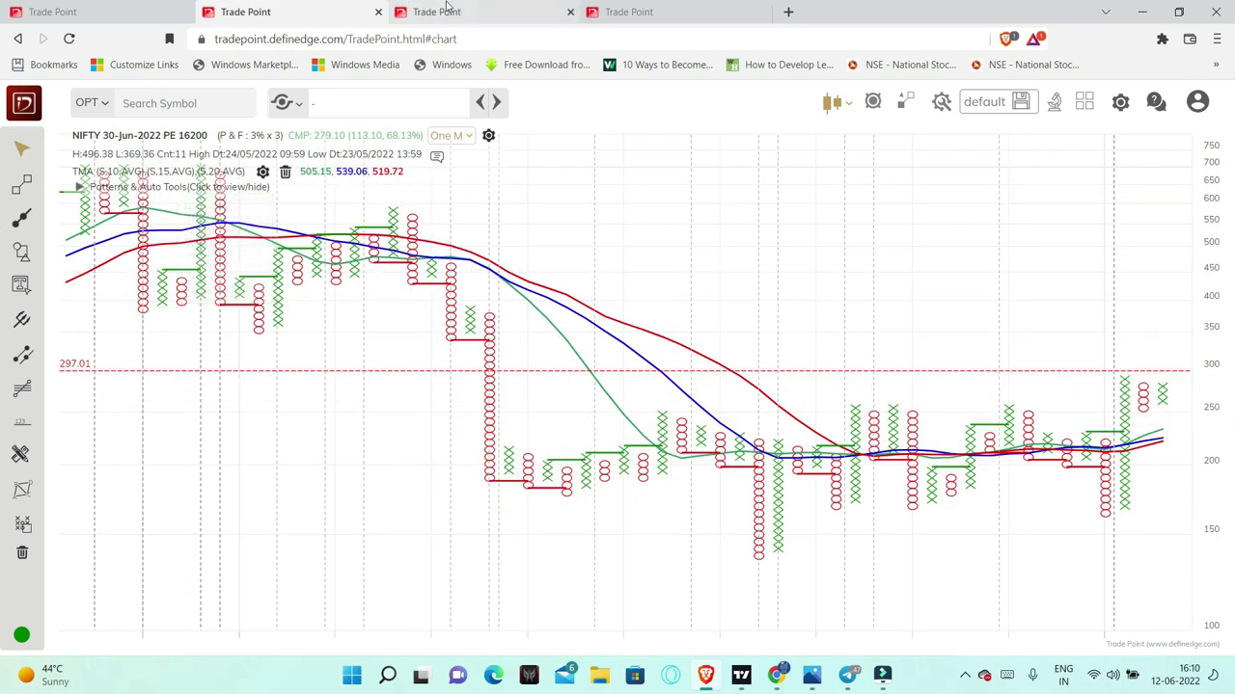
Switch to the BANKNIFTY 30-Jun-2022 PE 34500 chart and zoom out for more history
key("ctrl+Tab")
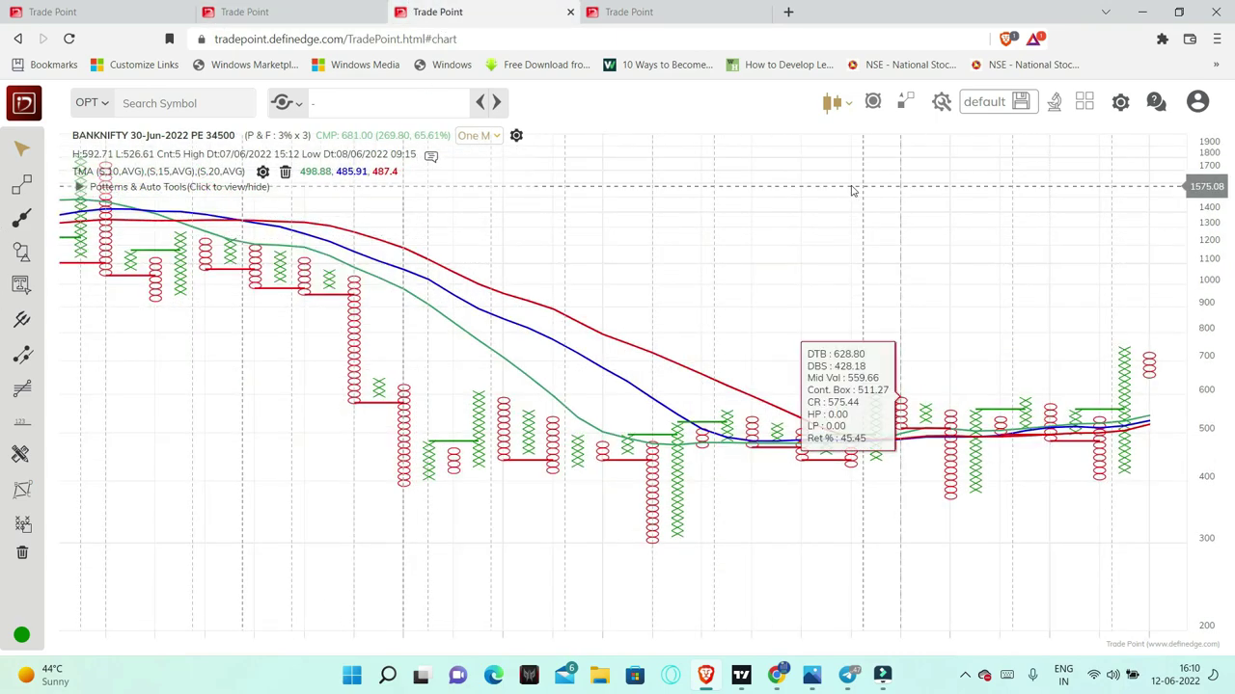
scroll(826, 261, "down", 2)
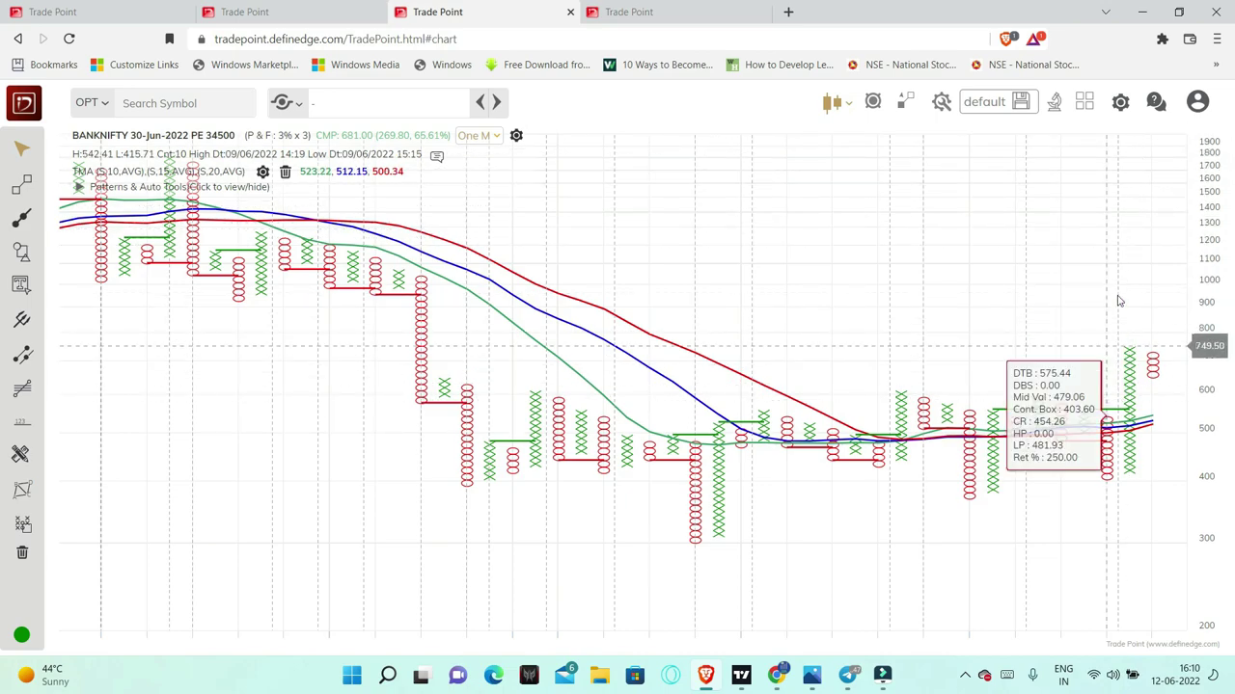
Move to the next tab, the BANKNIFTY 30-Jun-2022 CE 34500 point-and-figure chart
key("ctrl+Tab")
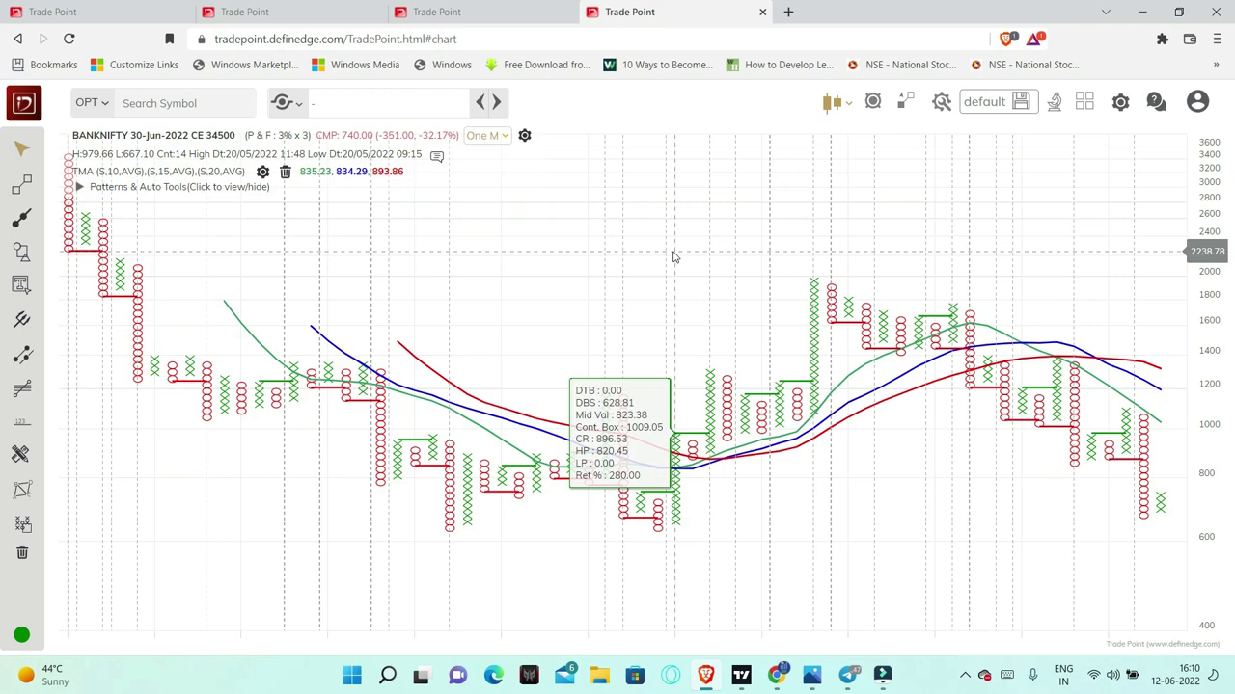
left_click(776, 675)
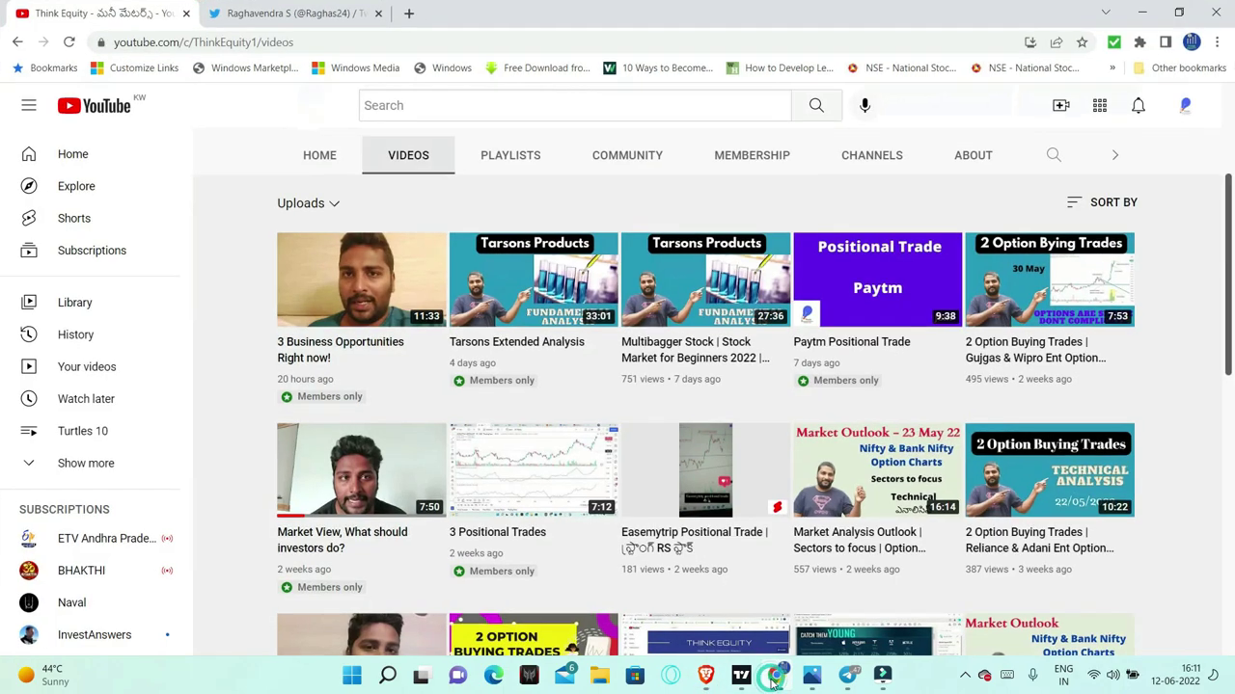
left_click(229, 7)
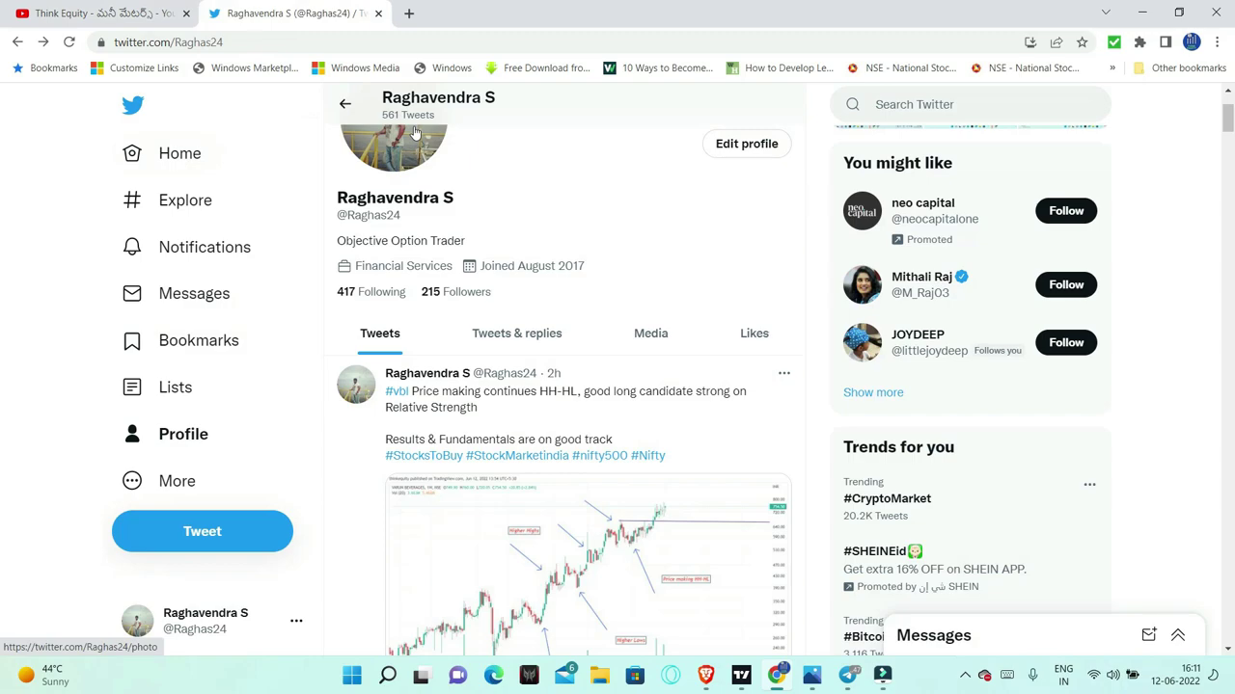
scroll(415, 133, "up", 2)
scroll(593, 237, "down", 2)
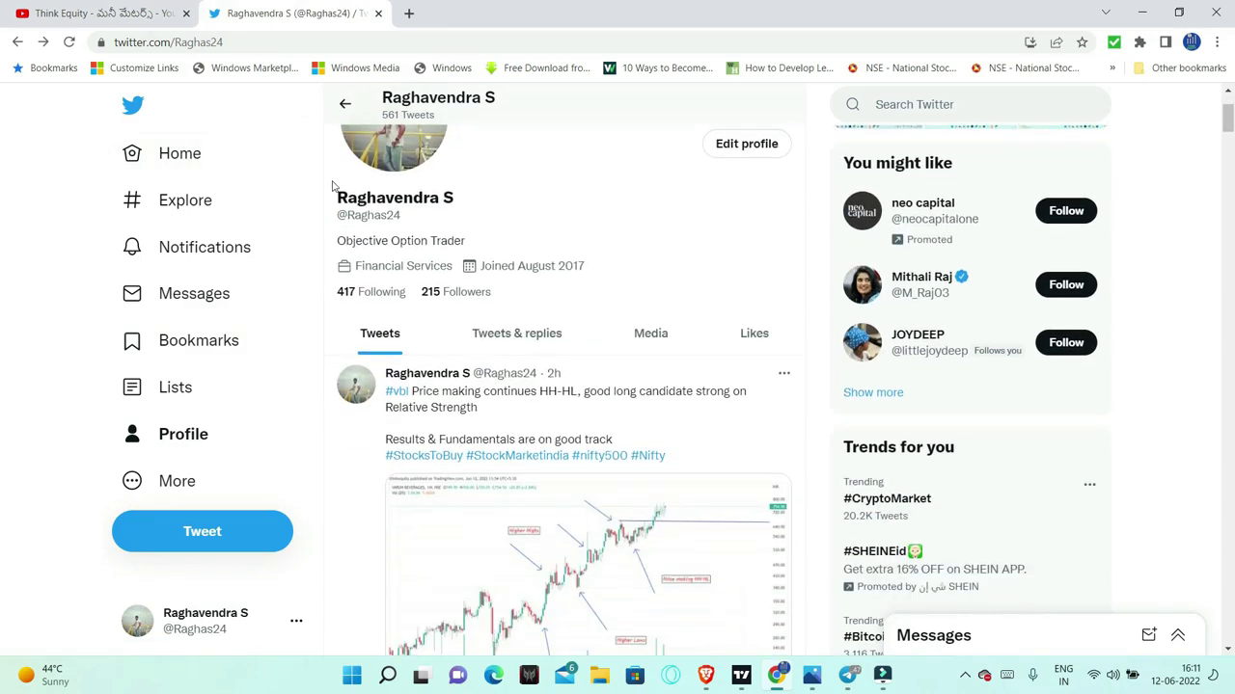
Bring up Telegram's Think Equity - Learn to Earn channel and scroll through its recent posts
left_click(849, 679)
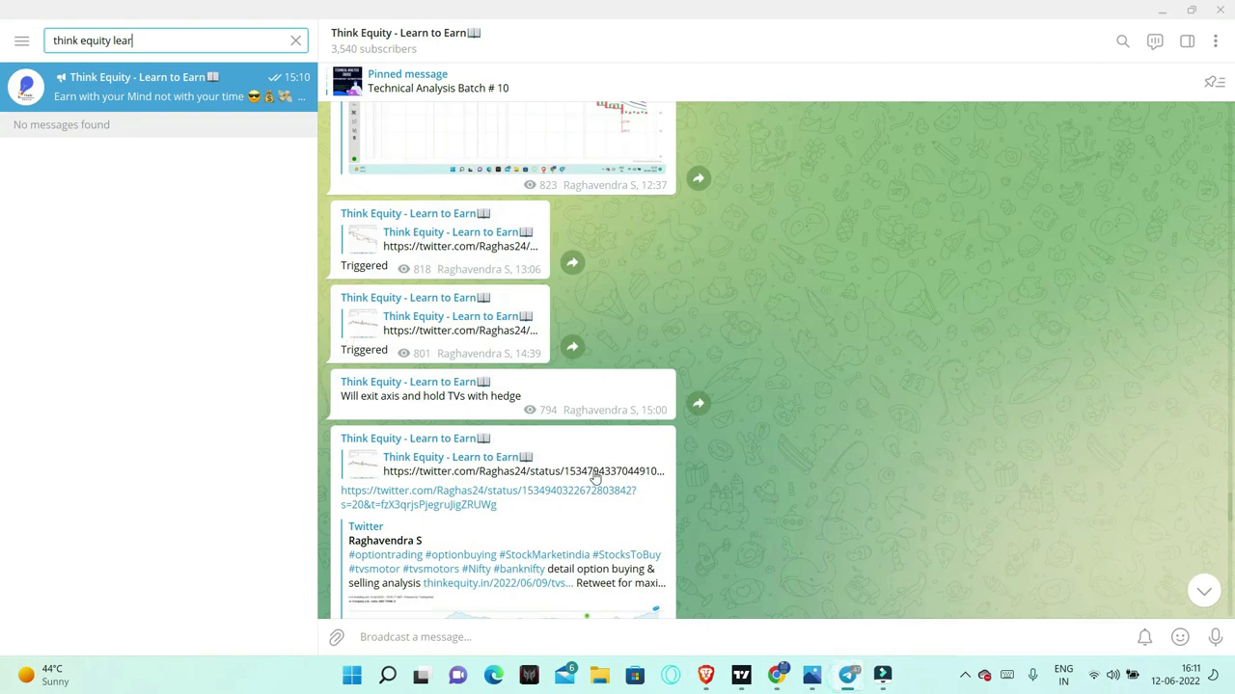
scroll(595, 478, "down", 1)
scroll(595, 478, "down", 1)
scroll(594, 479, "down", 2)
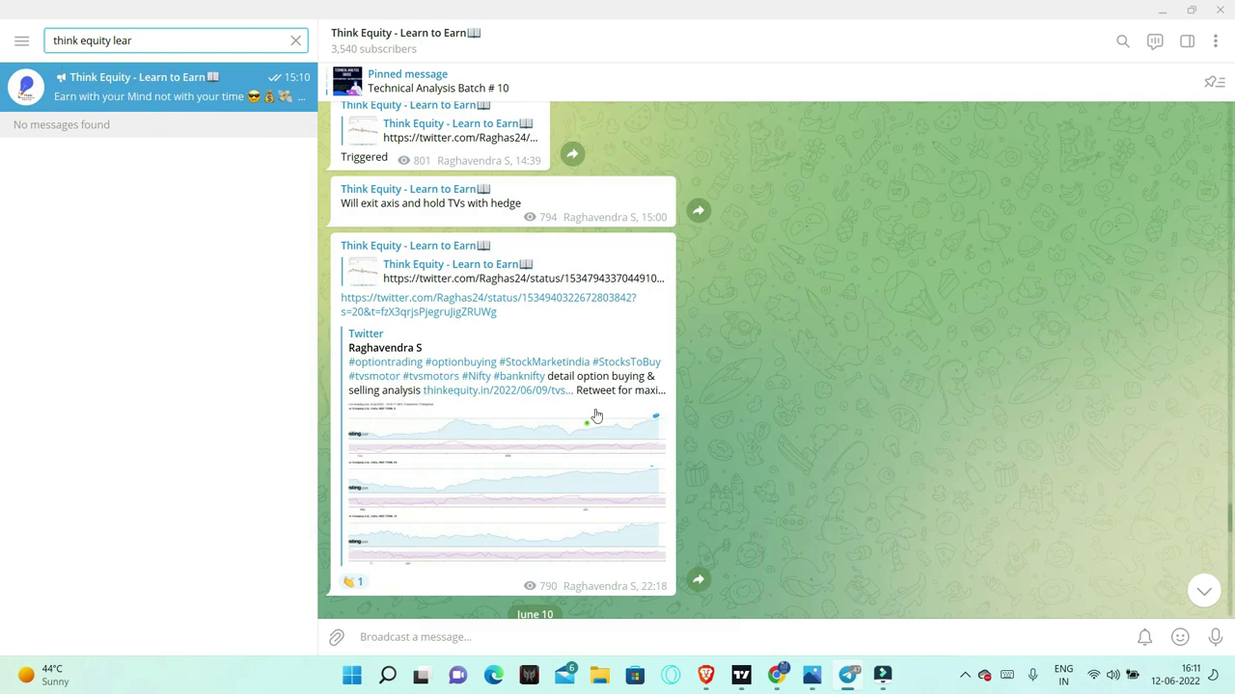
Back on Twitter, scroll to the Bajaj Finance tweet and follow its thinkequity.in article link
left_click(1163, 10)
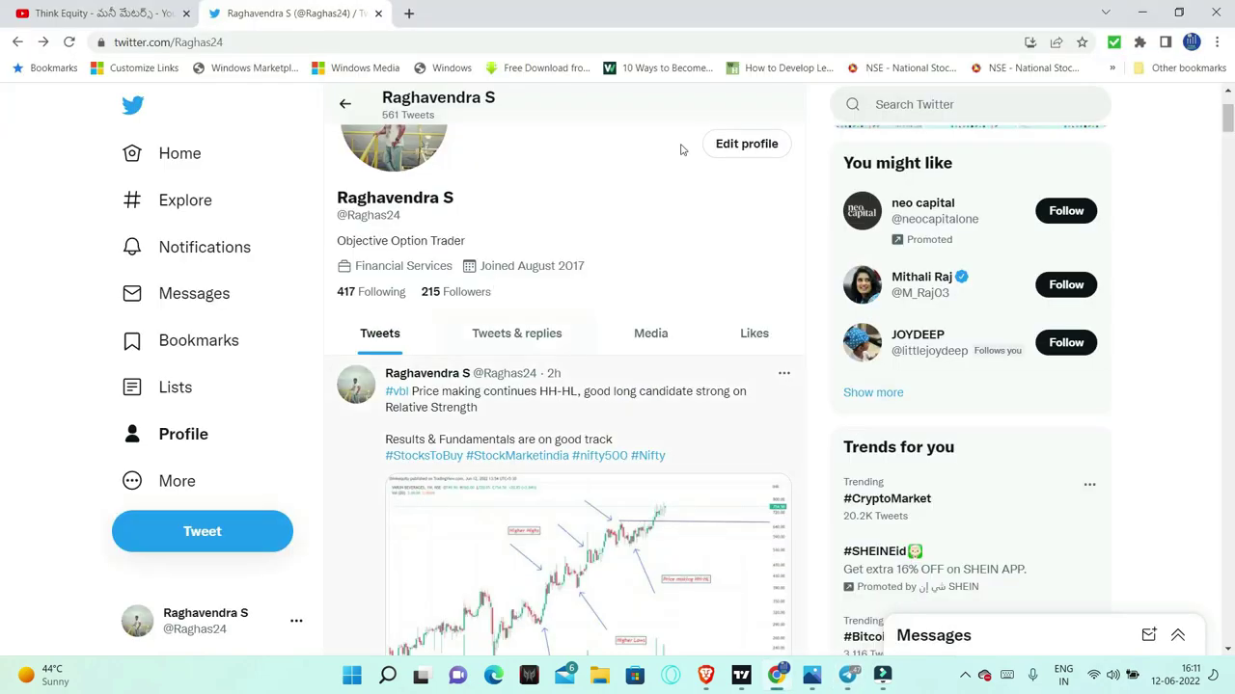
scroll(528, 430, "down", 2)
scroll(516, 434, "down", 2)
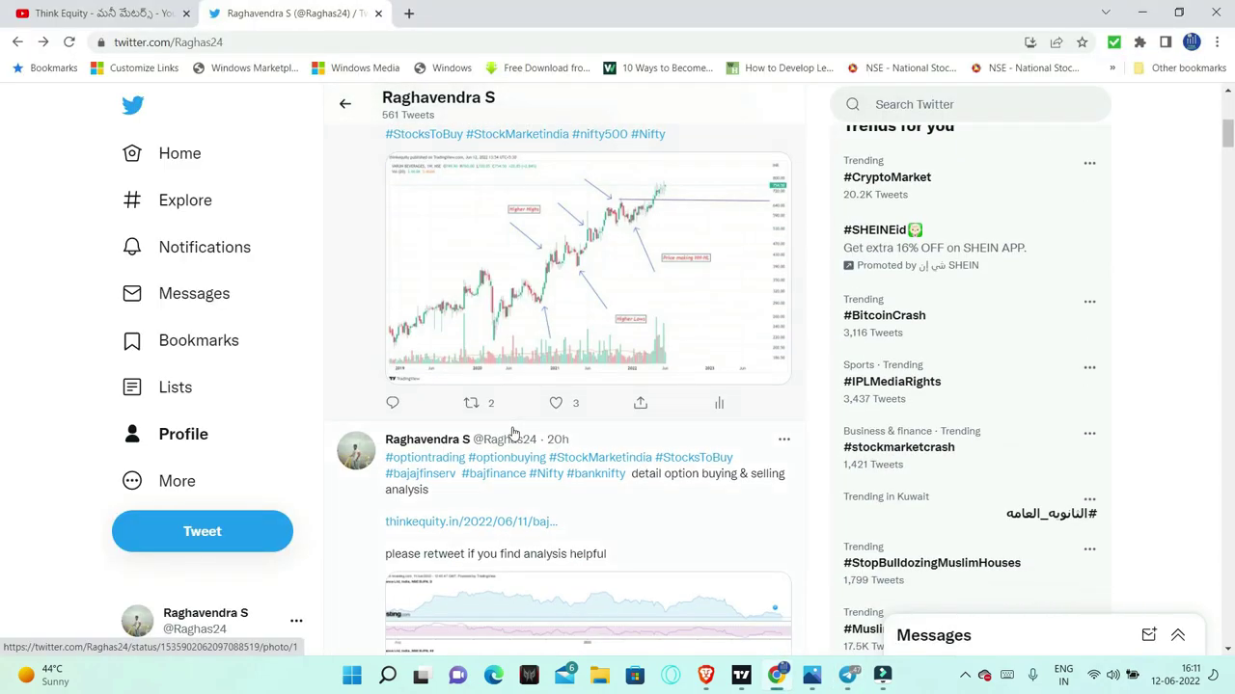
scroll(511, 444, "down", 1)
scroll(498, 471, "down", 2)
scroll(482, 458, "down", 2)
left_click(463, 446)
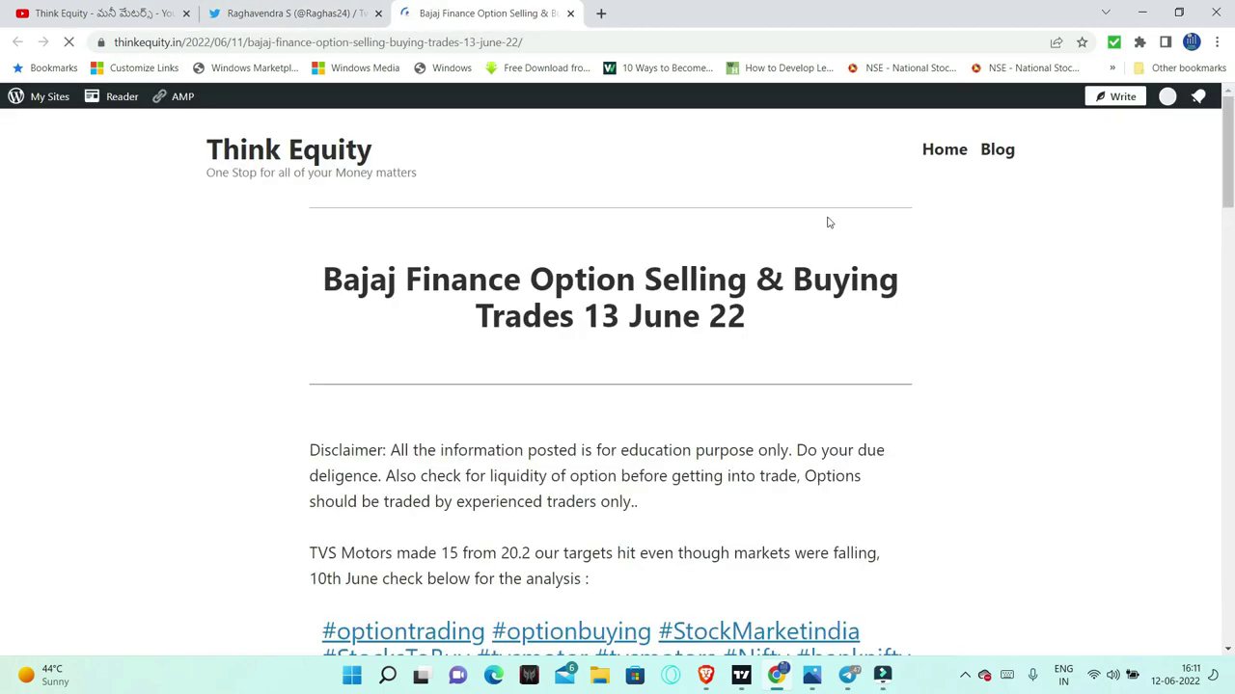
Scroll the Bajaj Finance article past the Investing and RS charts to the ATM PE buying chart
scroll(868, 224, "down", 2)
scroll(876, 243, "down", 2)
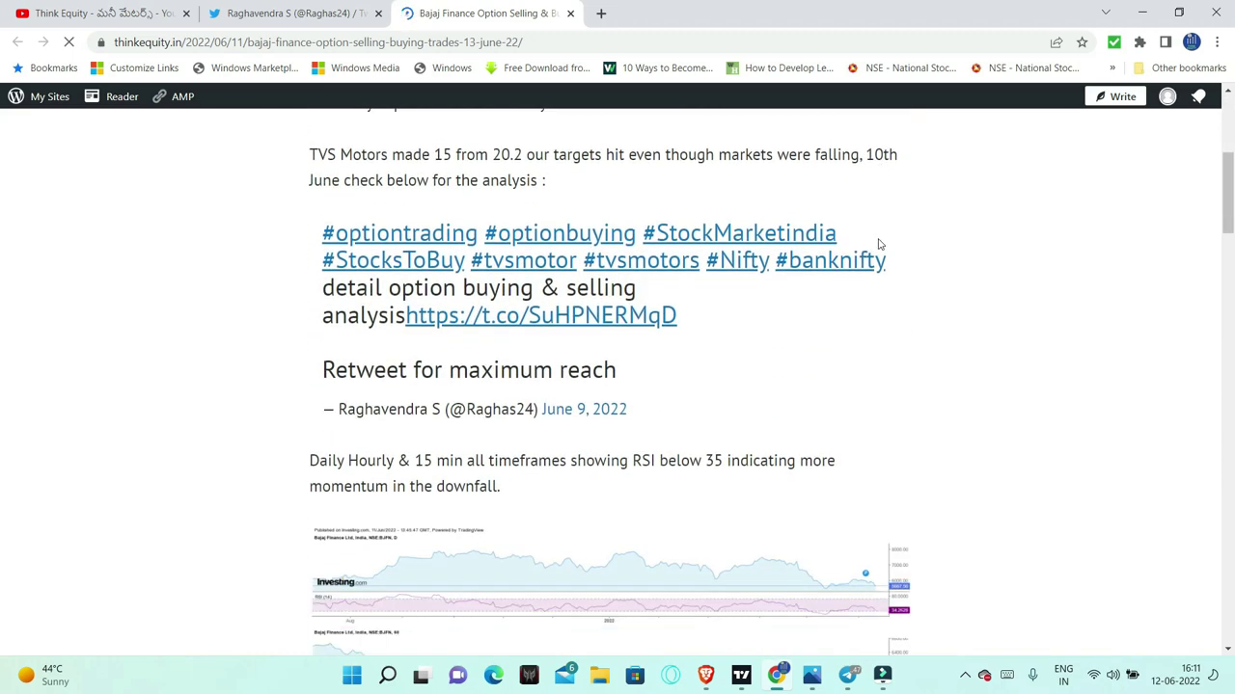
scroll(867, 258, "down", 2)
scroll(861, 278, "down", 1)
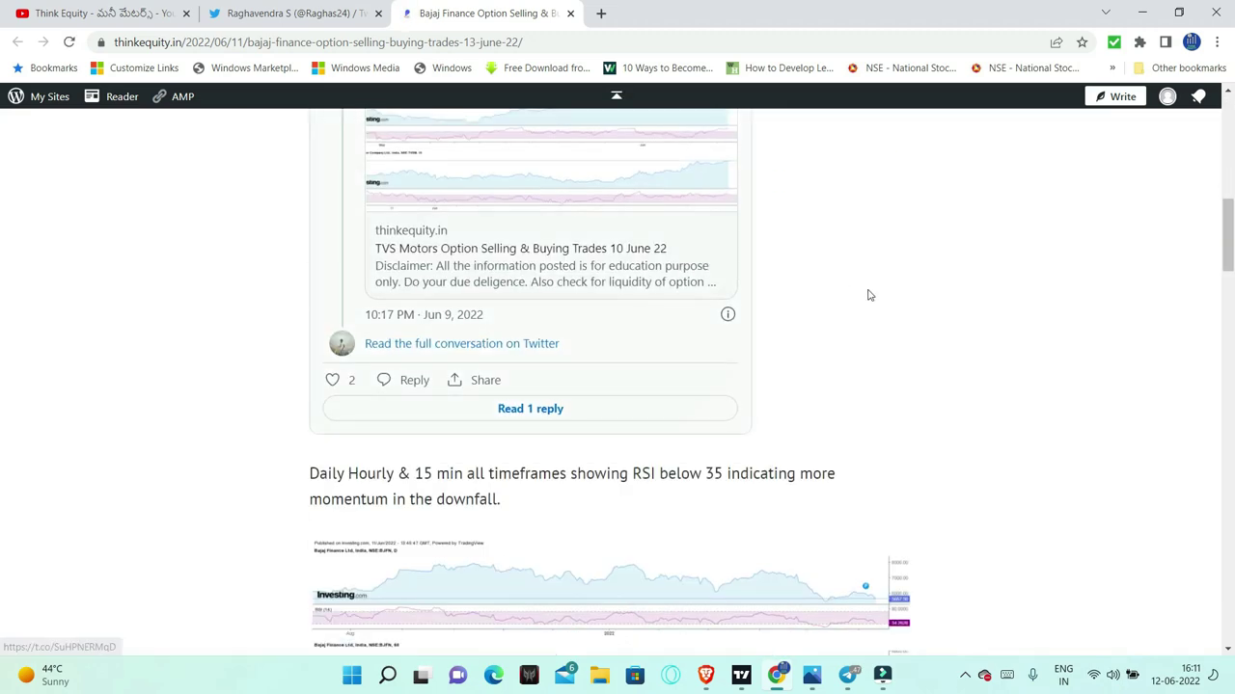
scroll(865, 287, "up", 1)
scroll(865, 286, "up", 2)
scroll(866, 284, "up", 1)
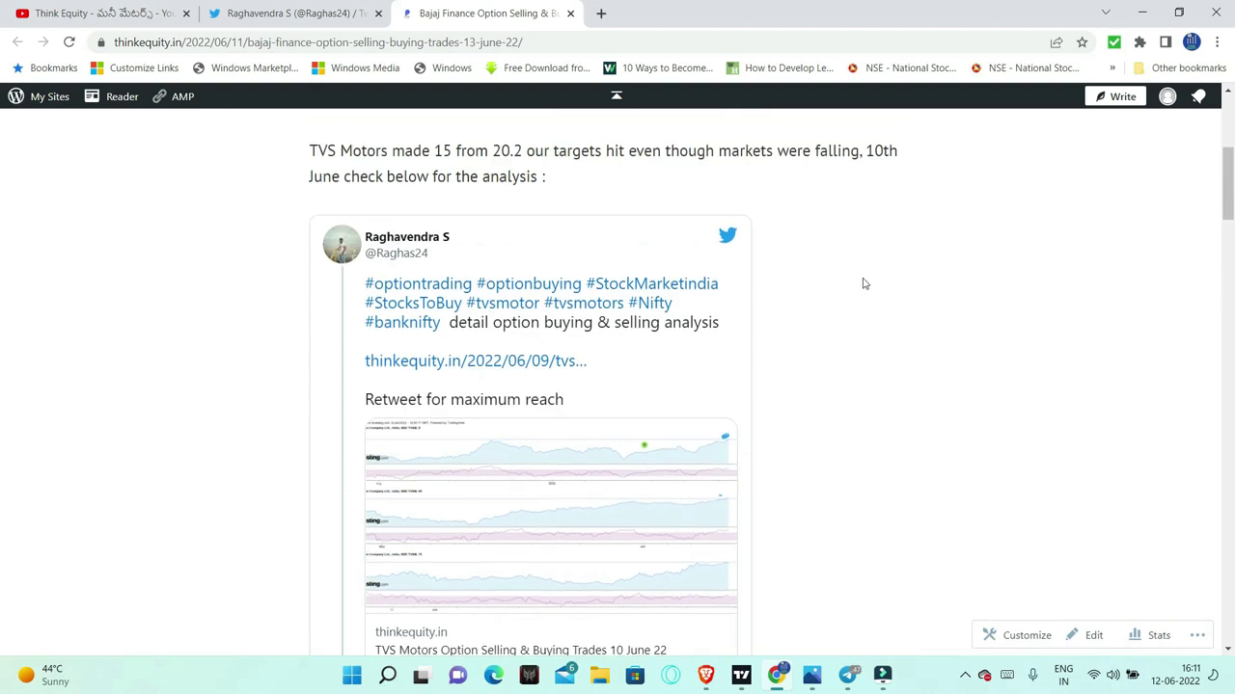
scroll(862, 281, "up", 1)
scroll(860, 279, "up", 1)
scroll(856, 276, "up", 2)
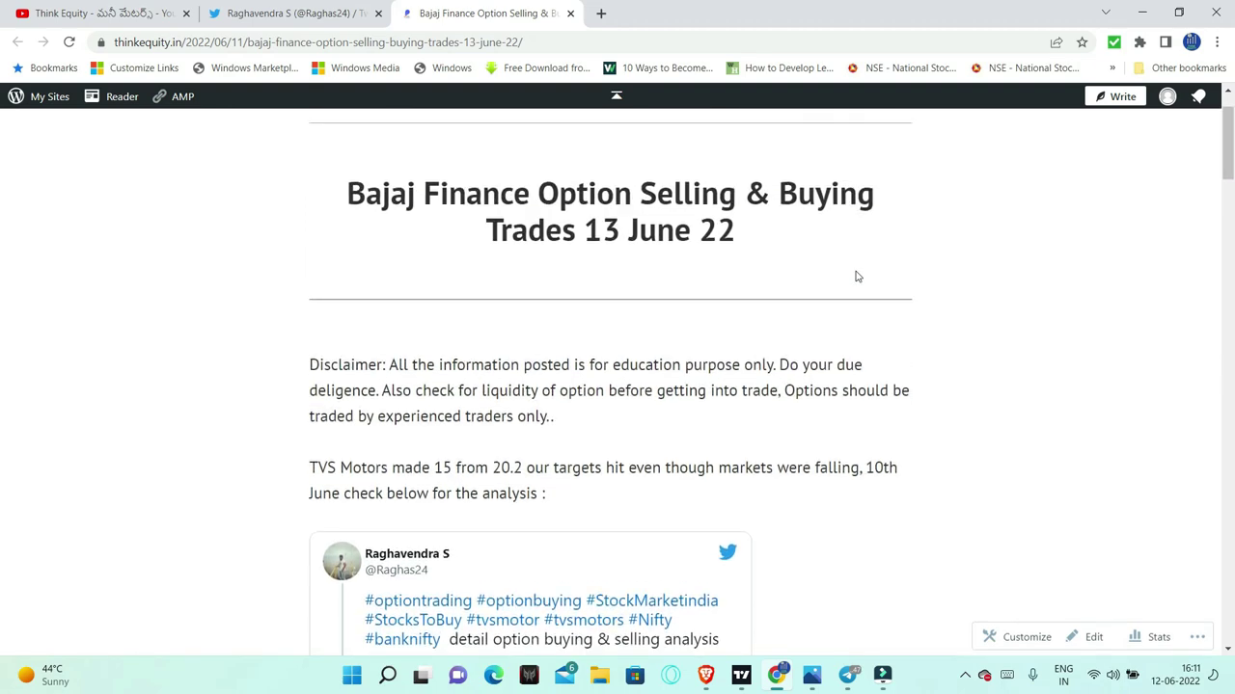
scroll(856, 276, "down", 2)
scroll(855, 277, "down", 2)
scroll(854, 277, "down", 1)
scroll(853, 277, "down", 1)
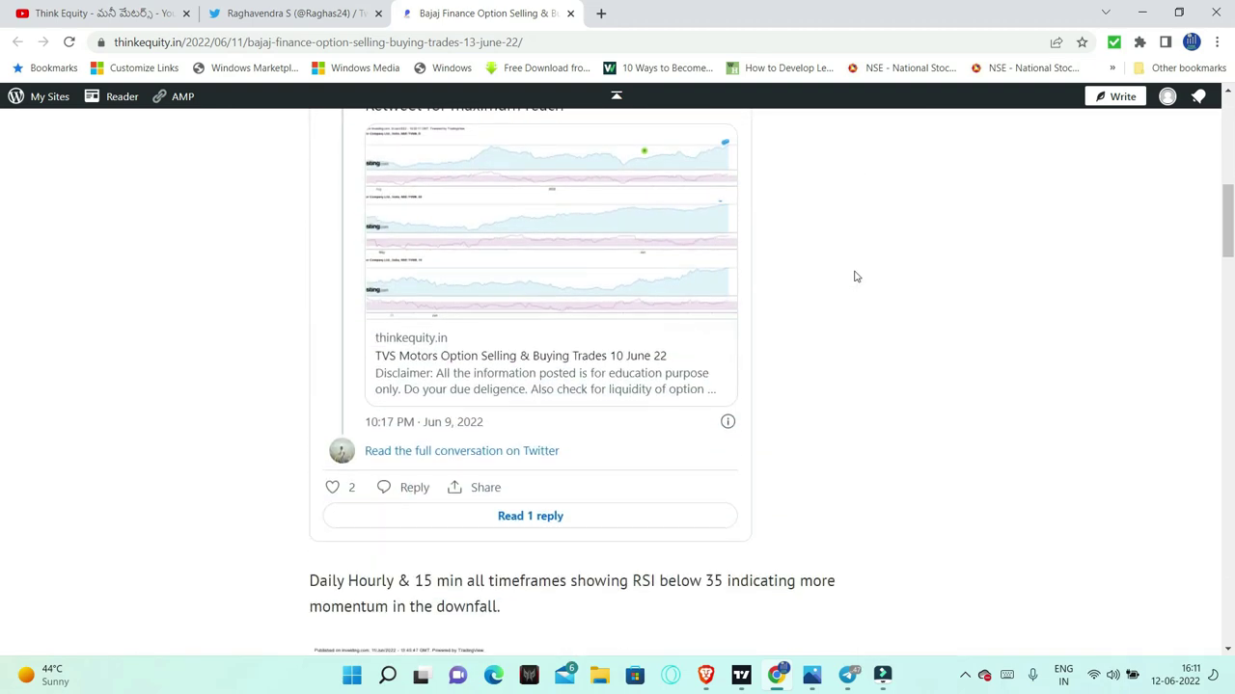
scroll(853, 277, "down", 2)
scroll(853, 277, "down", 2)
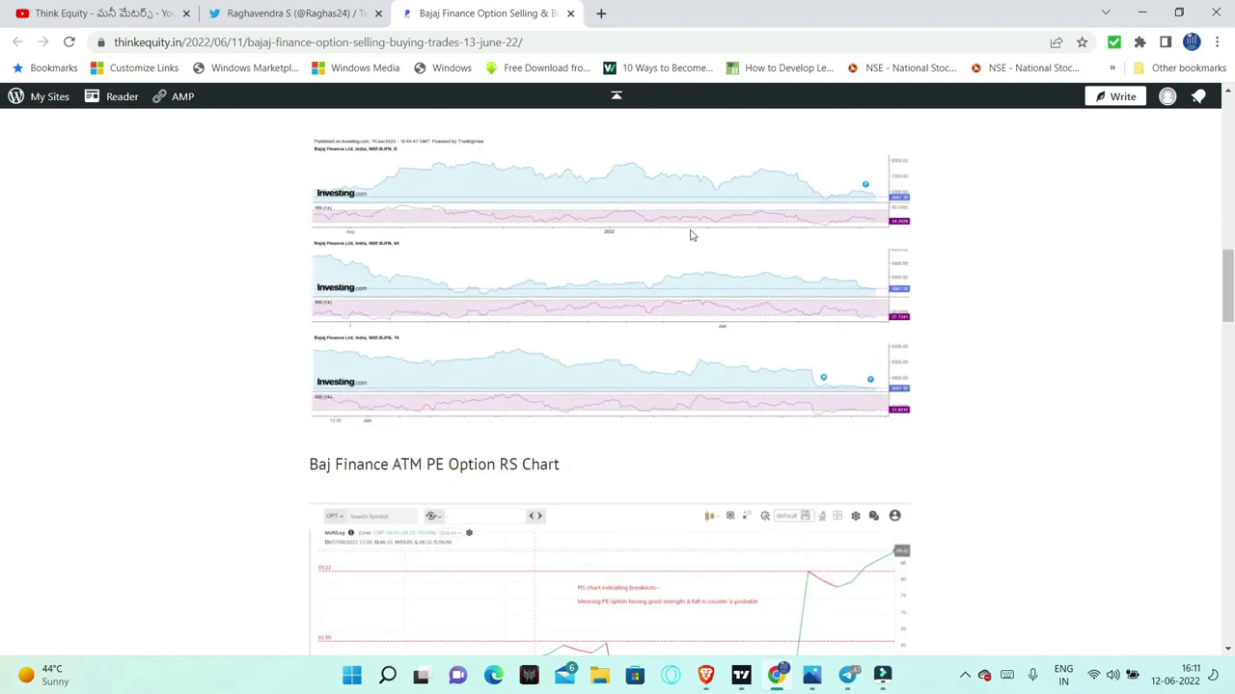
scroll(754, 279, "down", 1)
scroll(753, 279, "down", 2)
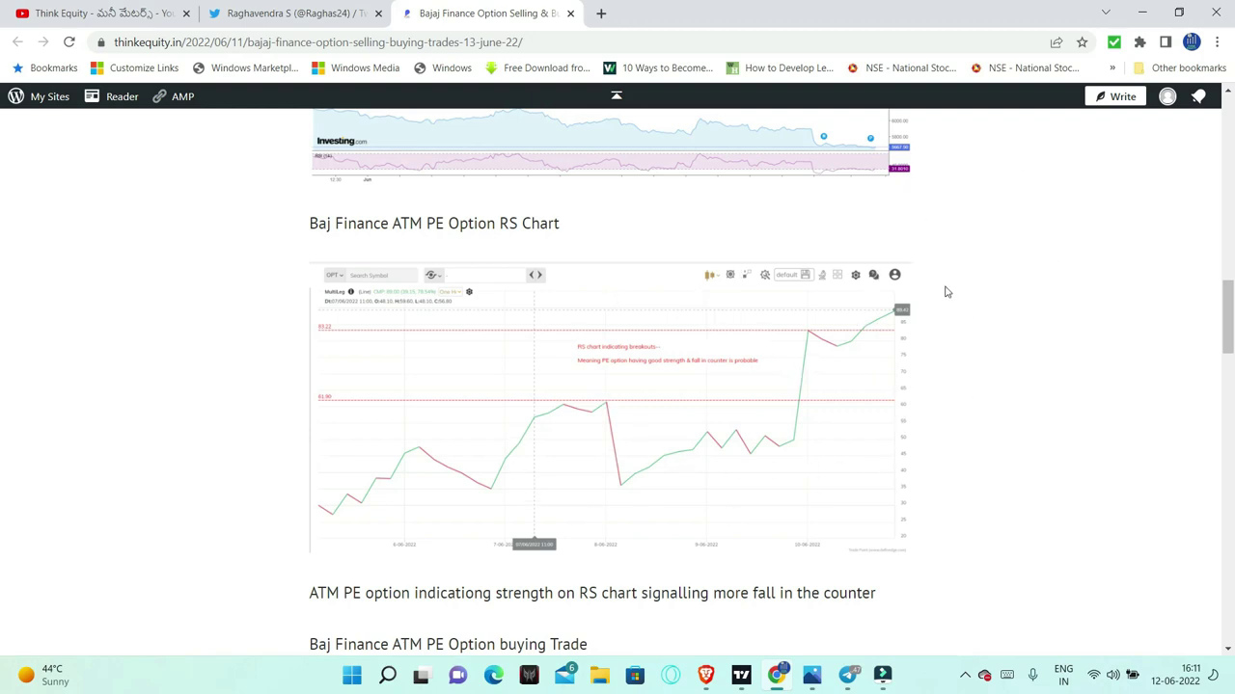
scroll(945, 291, "down", 1)
scroll(946, 291, "down", 2)
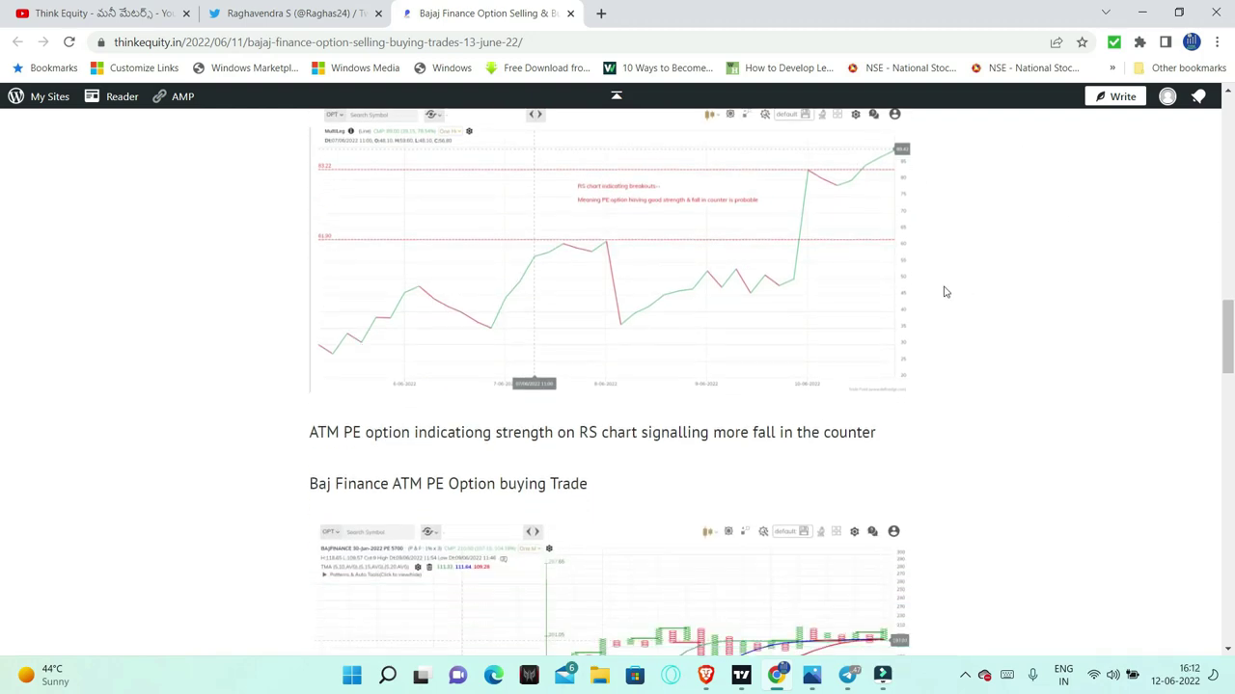
Scroll to the end of the Bajaj Finance article at the Share buttons
scroll(945, 291, "down", 1)
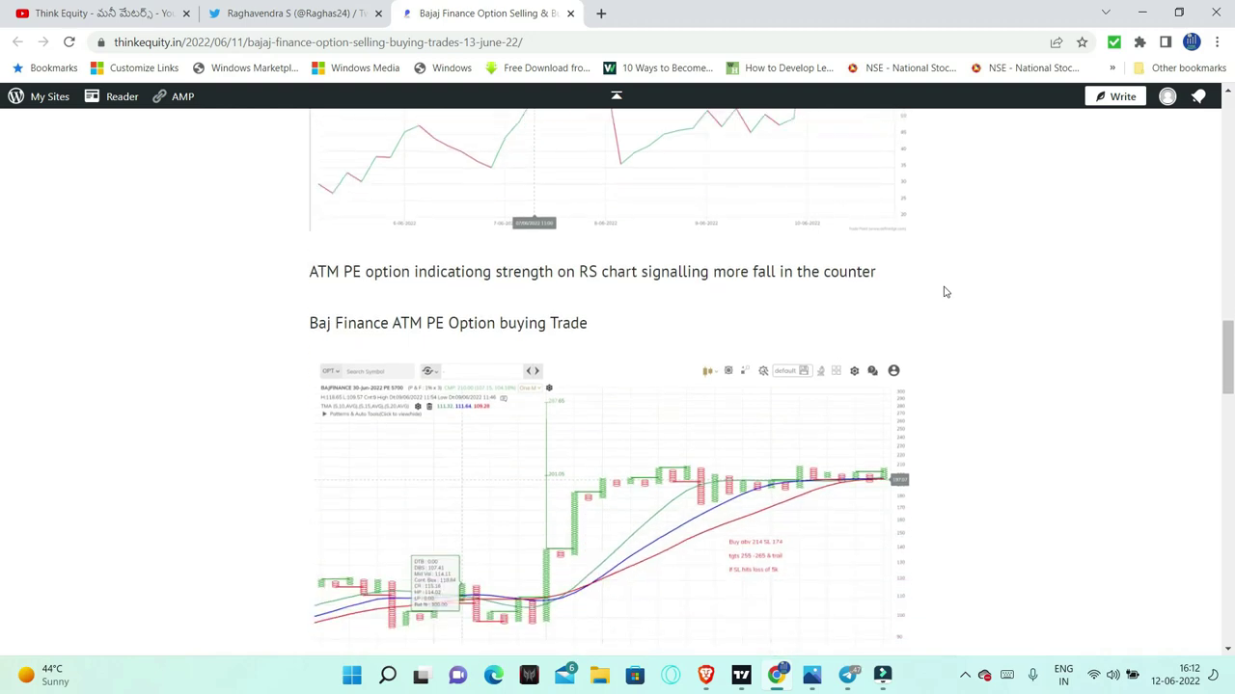
scroll(945, 291, "down", 1)
scroll(959, 470, "down", 1)
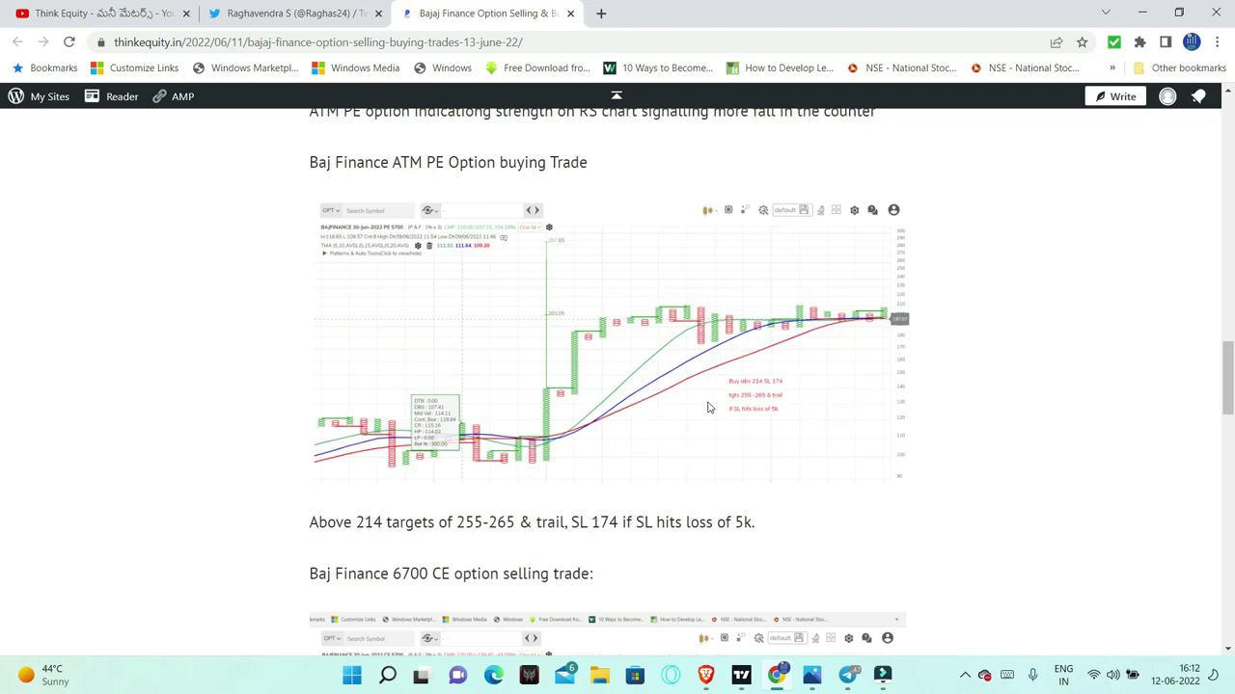
scroll(874, 273, "down", 3)
scroll(868, 280, "down", 2)
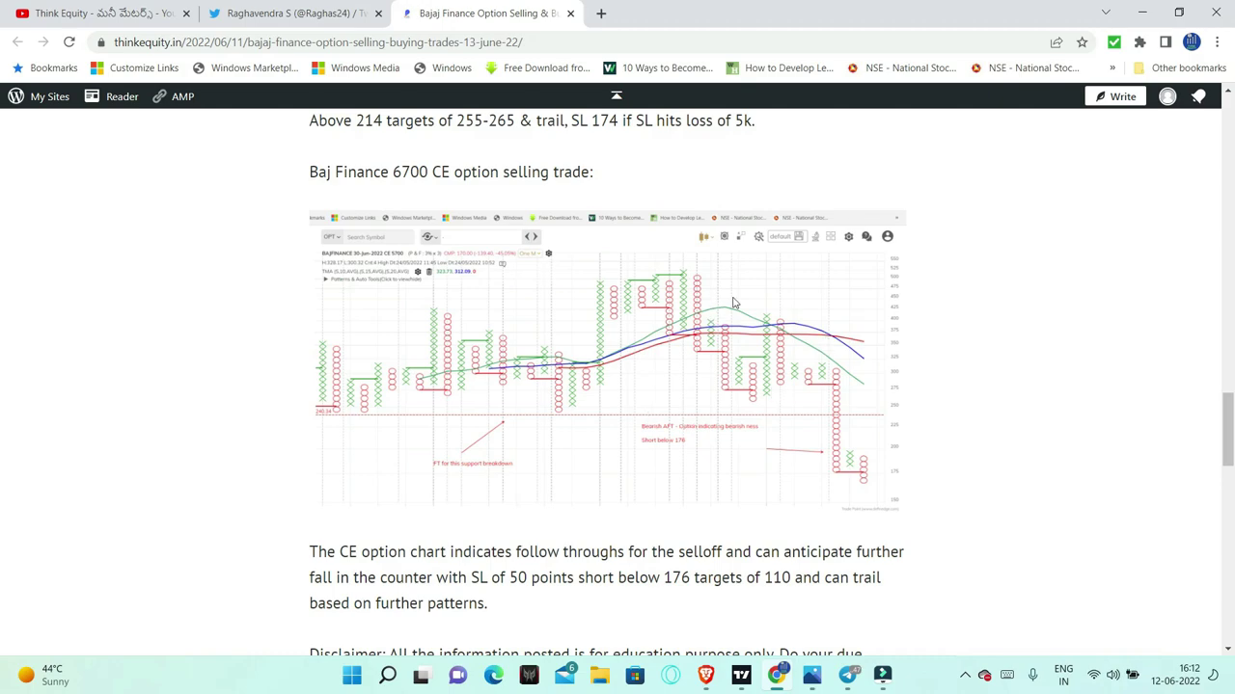
scroll(733, 304, "down", 2)
scroll(731, 301, "down", 3)
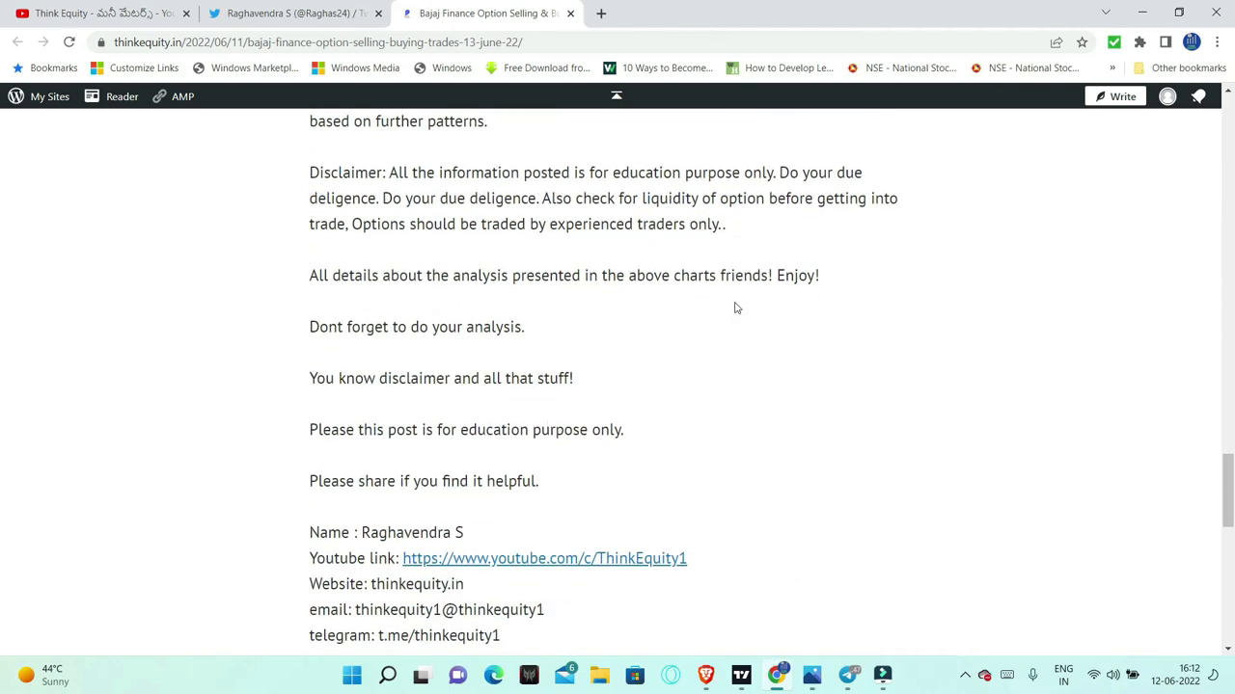
scroll(730, 316, "down", 2)
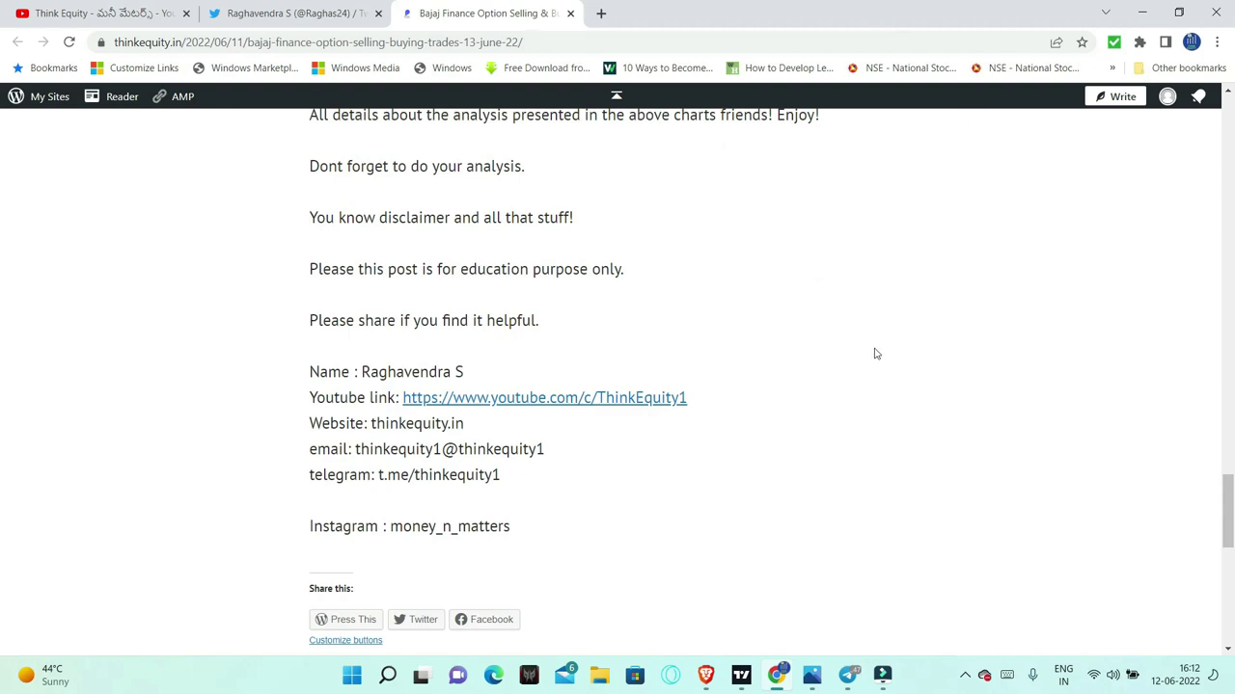
scroll(876, 354, "down", 1)
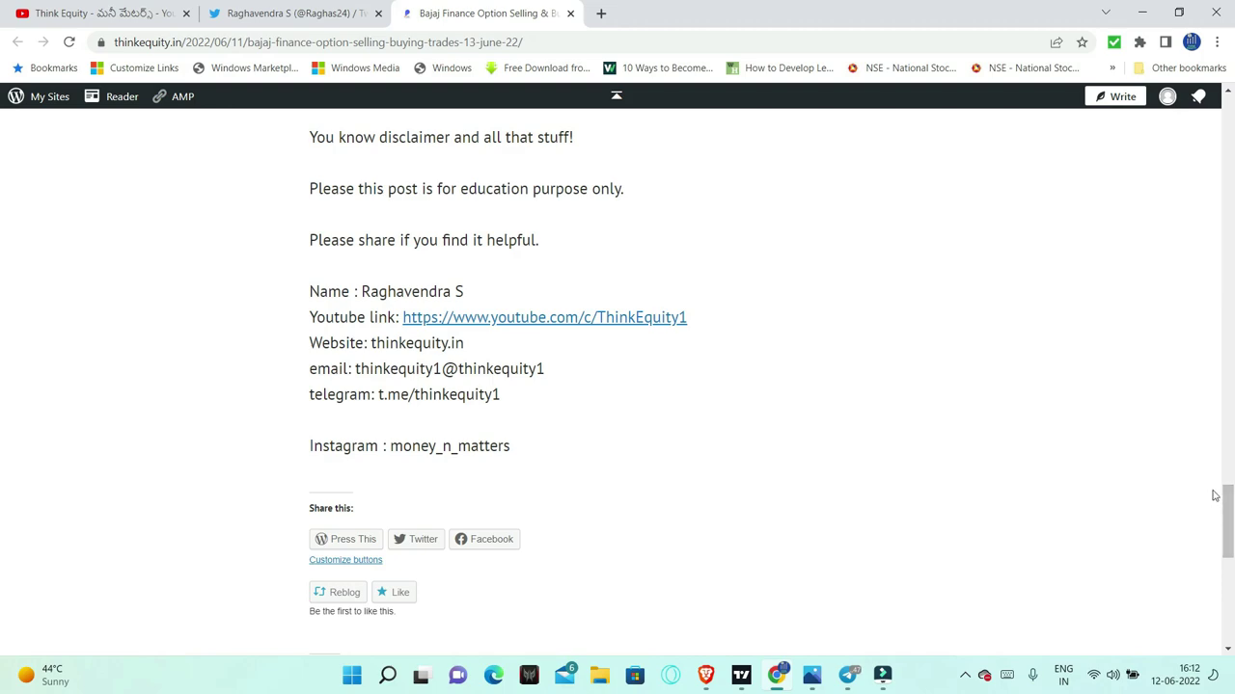
Drag the scrollbar back up to the embedded TVS Motors tweet near the top
left_click_drag(1227, 526, 1226, 159)
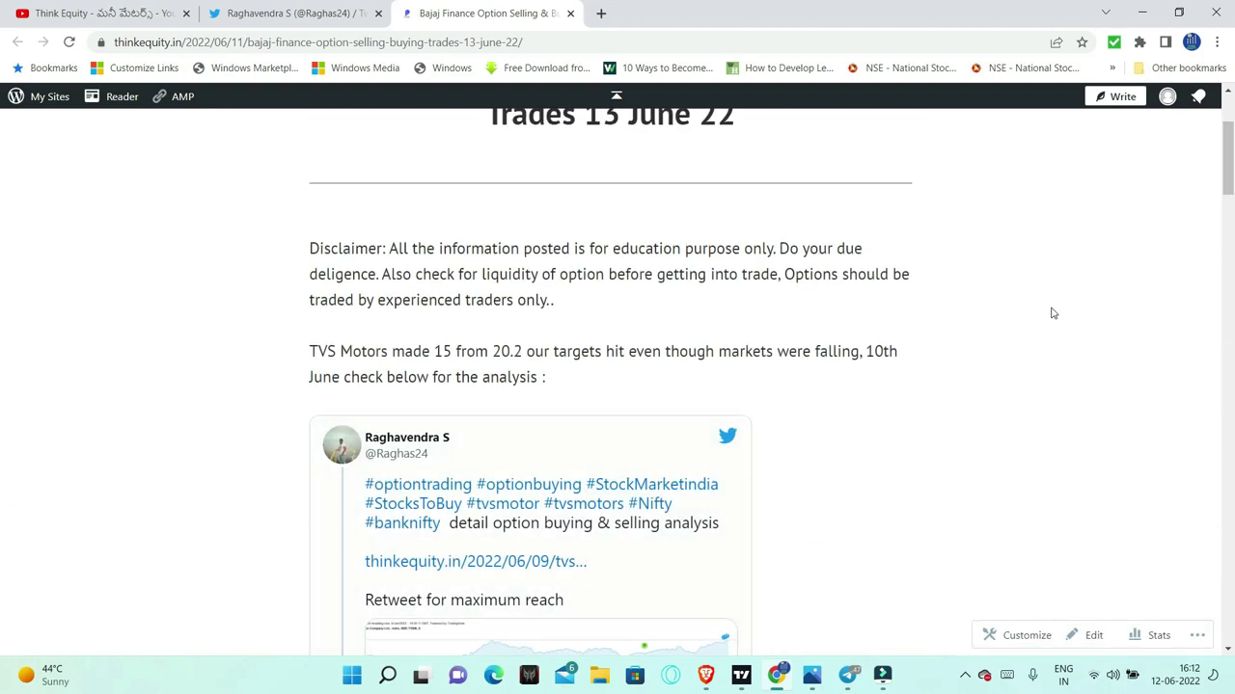
scroll(435, 403, "down", 2)
scroll(864, 352, "down", 1)
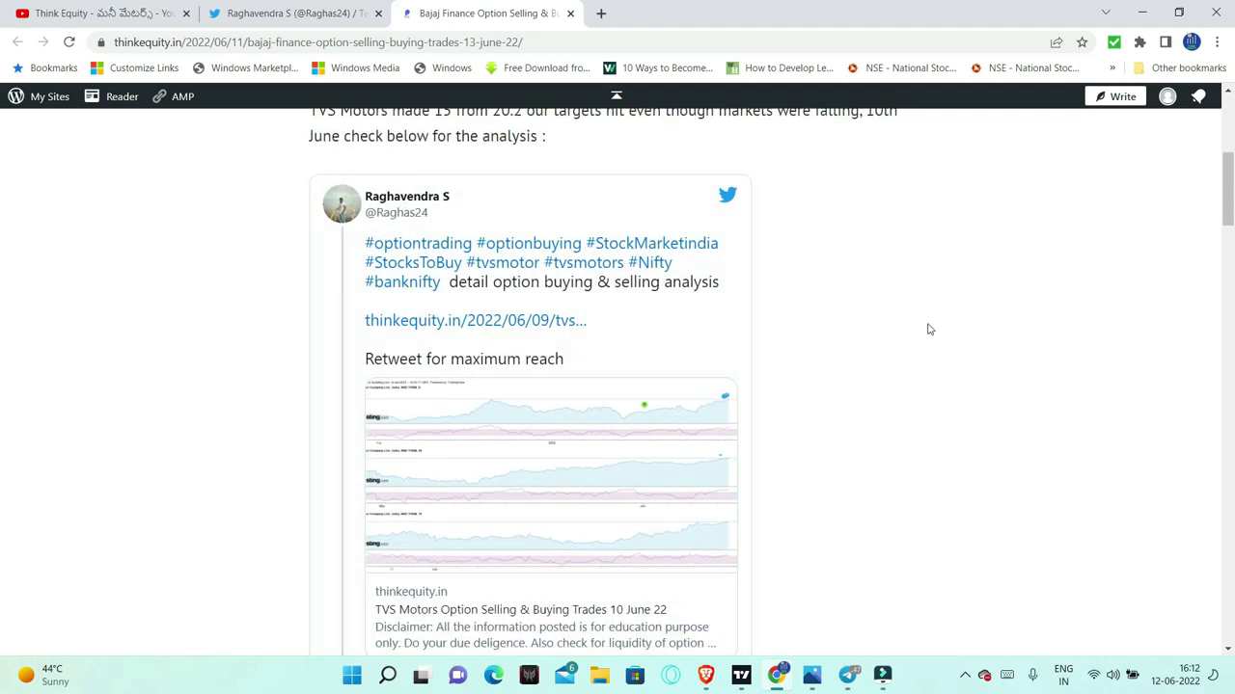
scroll(928, 330, "up", 1)
Back on the Twitter profile, enlarge the #vbl tweet's Varun Beverages weekly chart
left_click(295, 10)
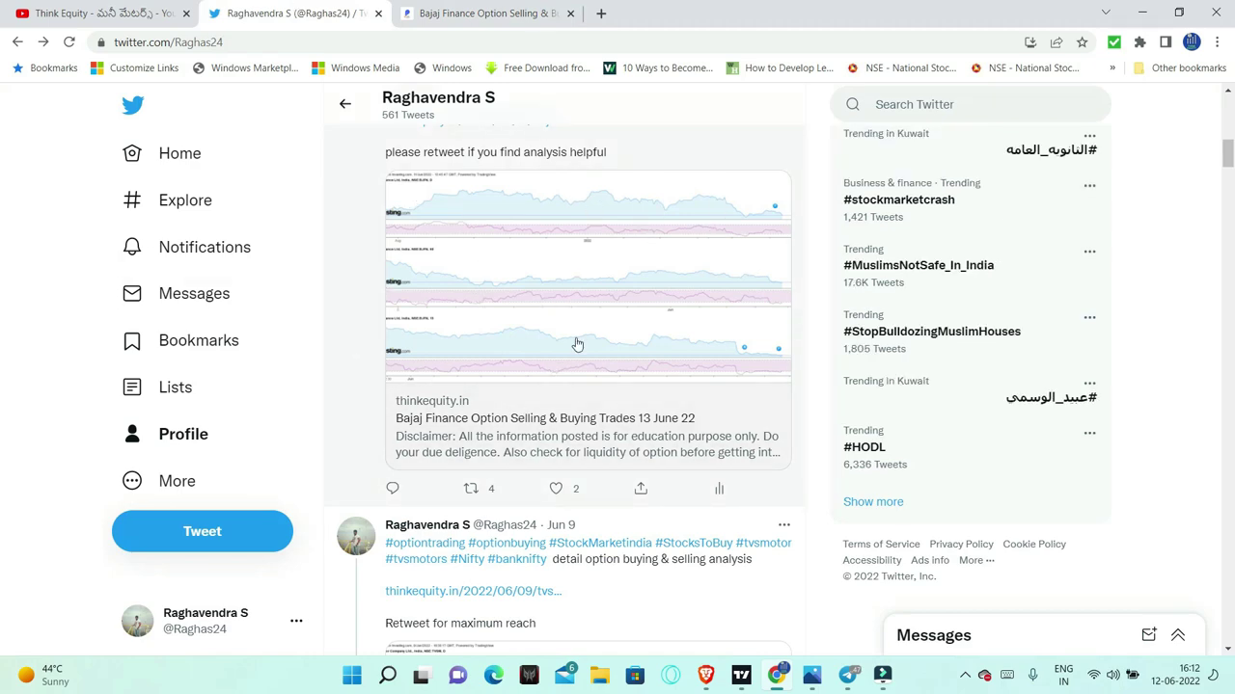
scroll(3, 143, "up", 5)
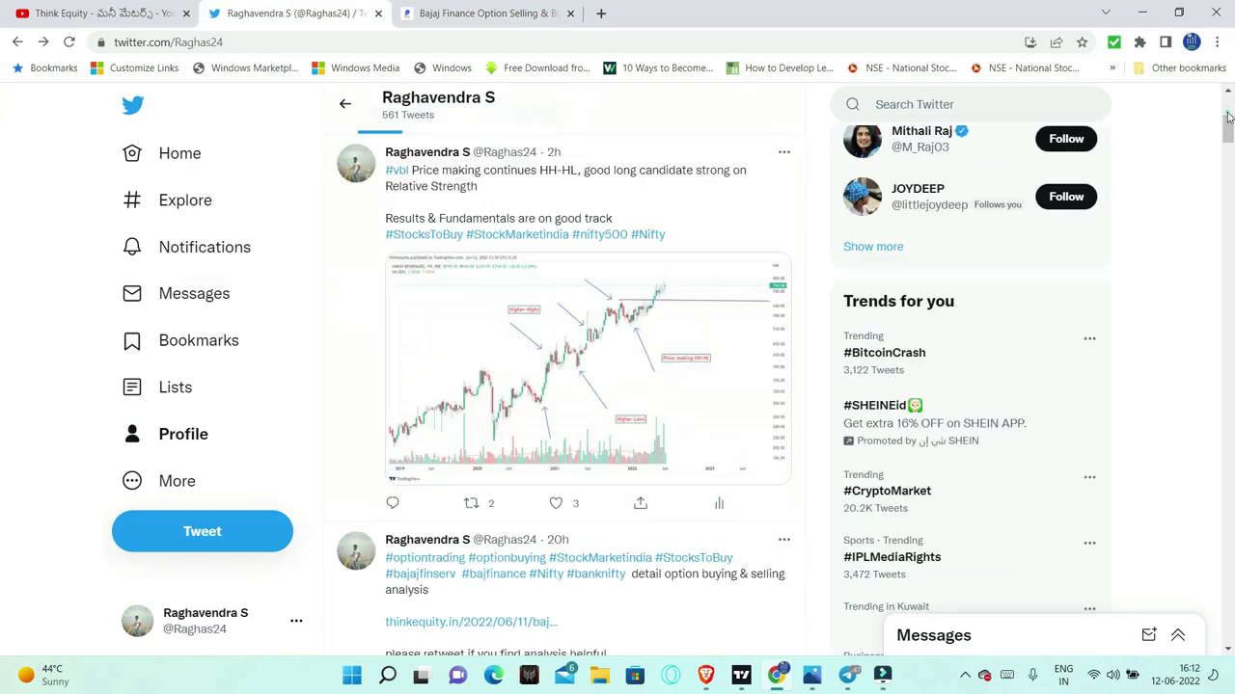
left_click(515, 354)
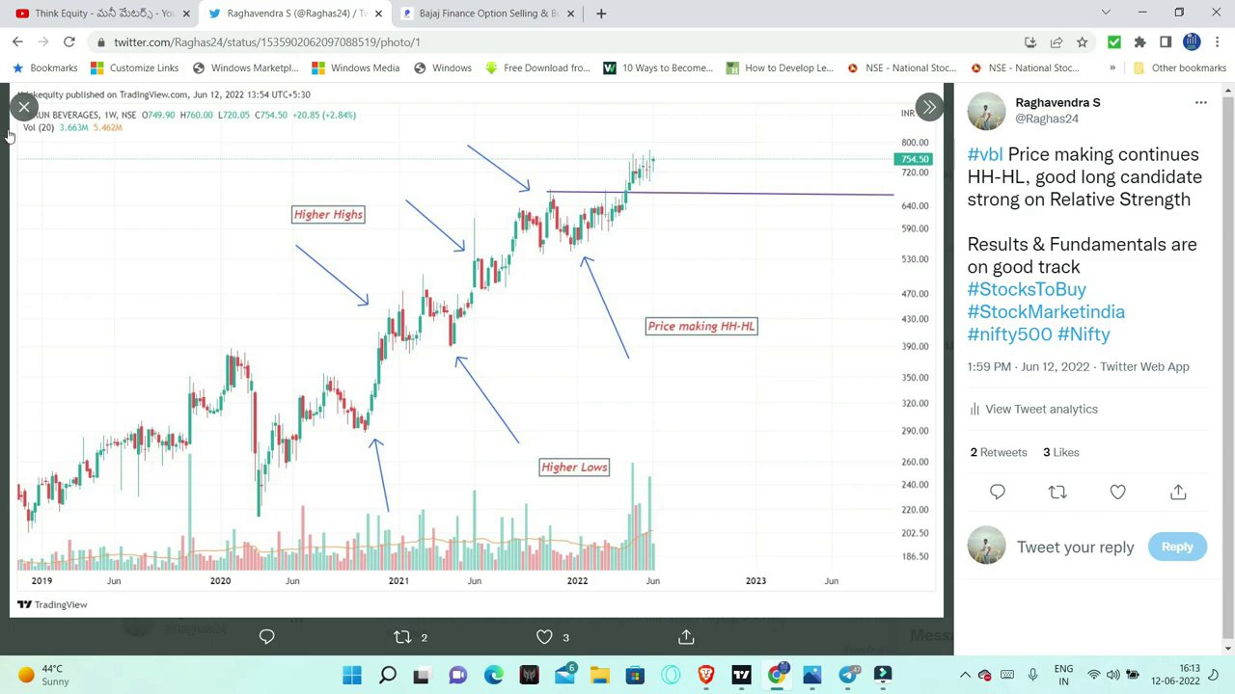
Close the enlarged Varun Beverages chart with the photo viewer's X button
left_click(24, 106)
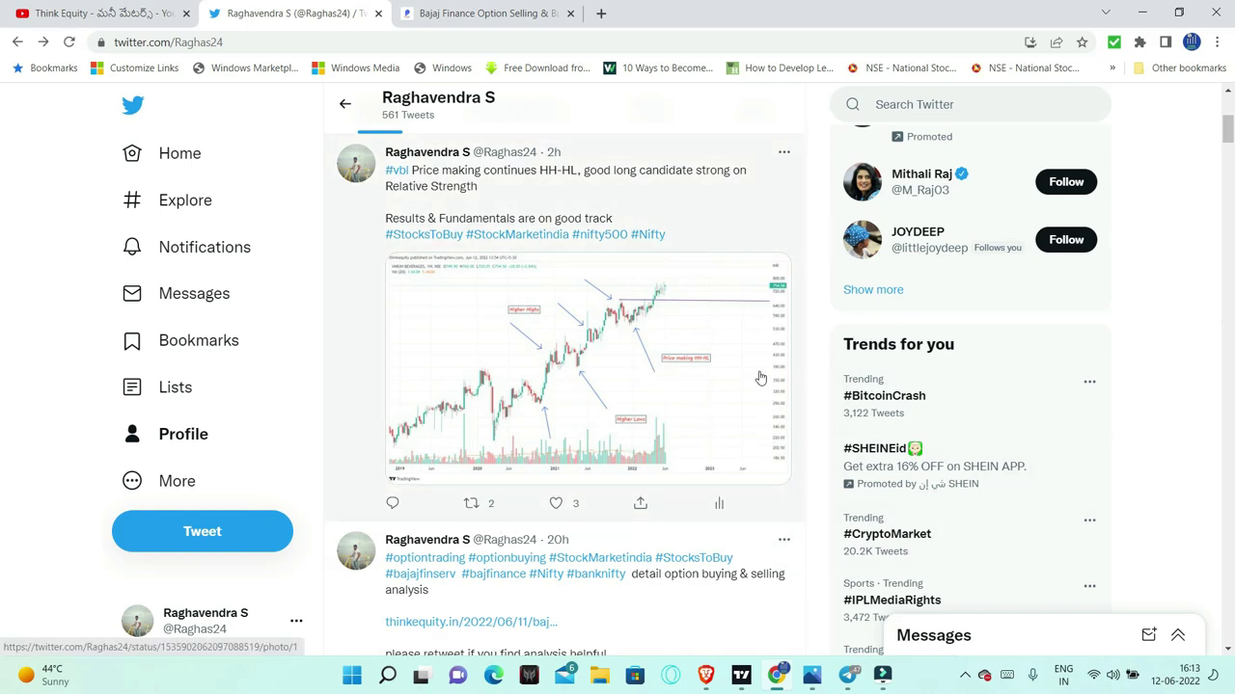
Scroll the profile timeline past the #vbl chart to the Bajaj Finance option analysis tweet
scroll(1201, 393, "down", 2)
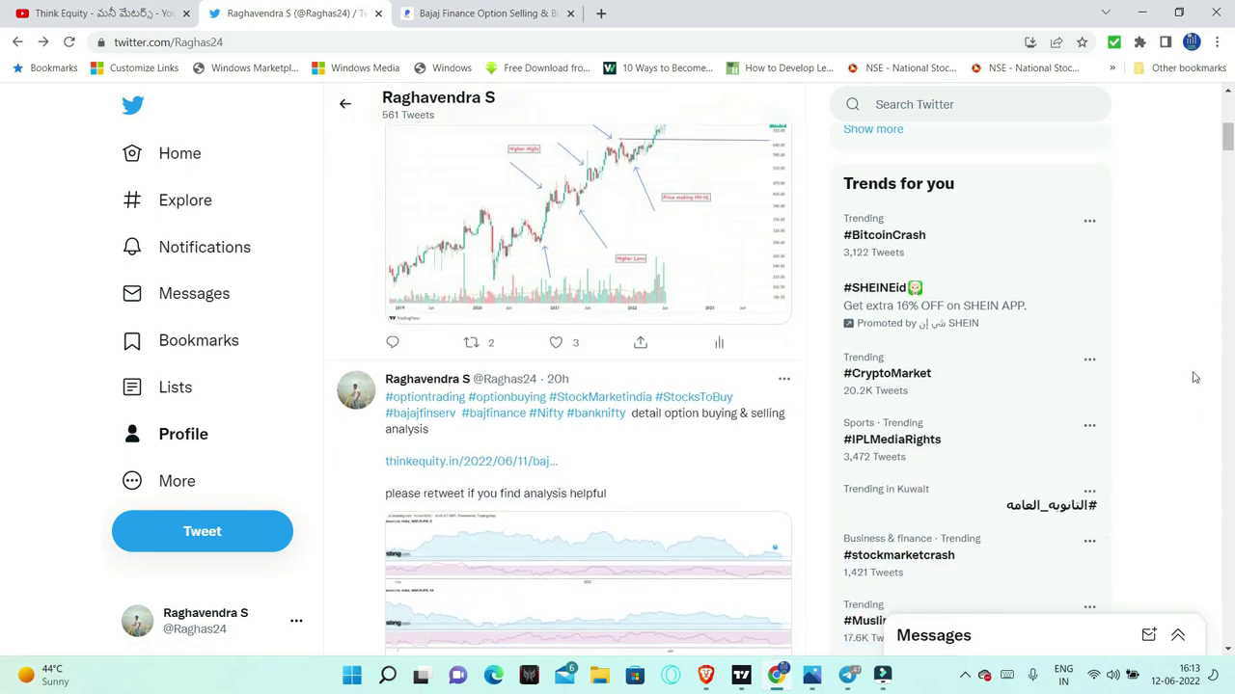
scroll(1194, 378, "down", 2)
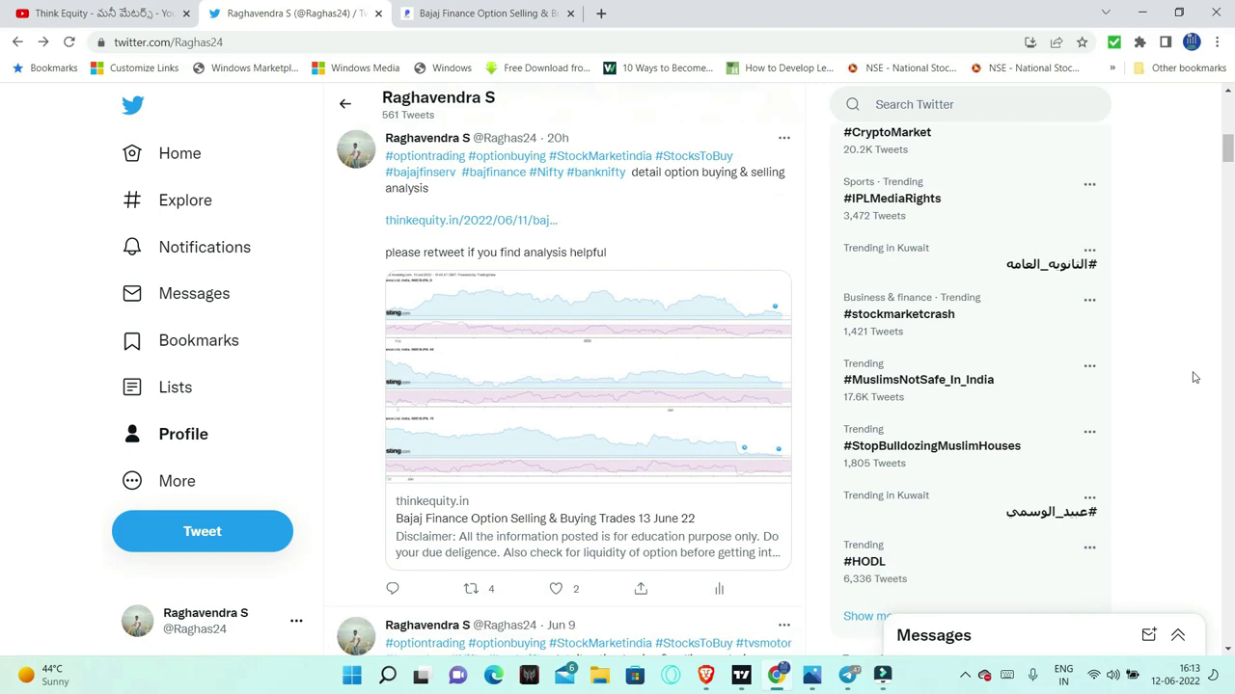